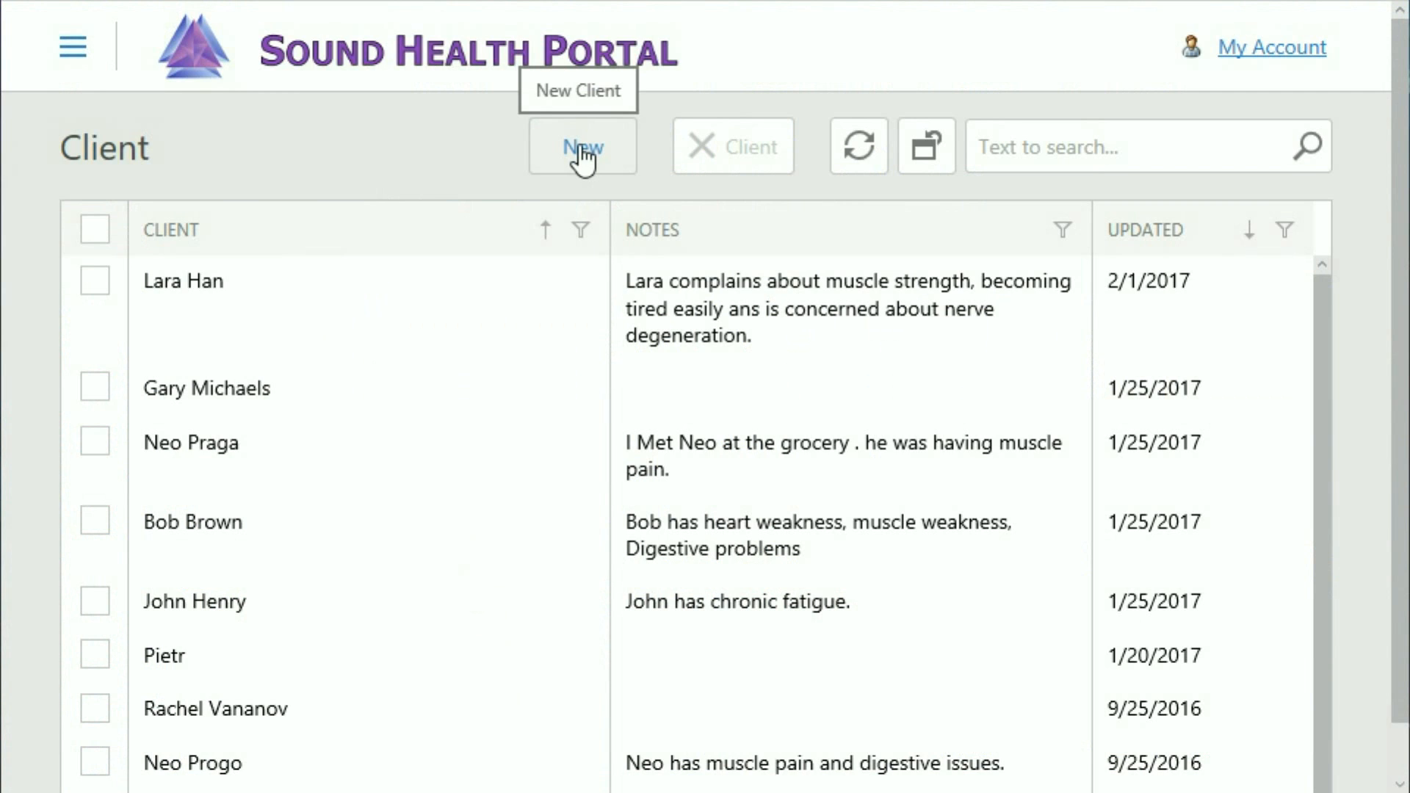
- Create a new client record with the client's full name and the gender Female
click(584, 156)
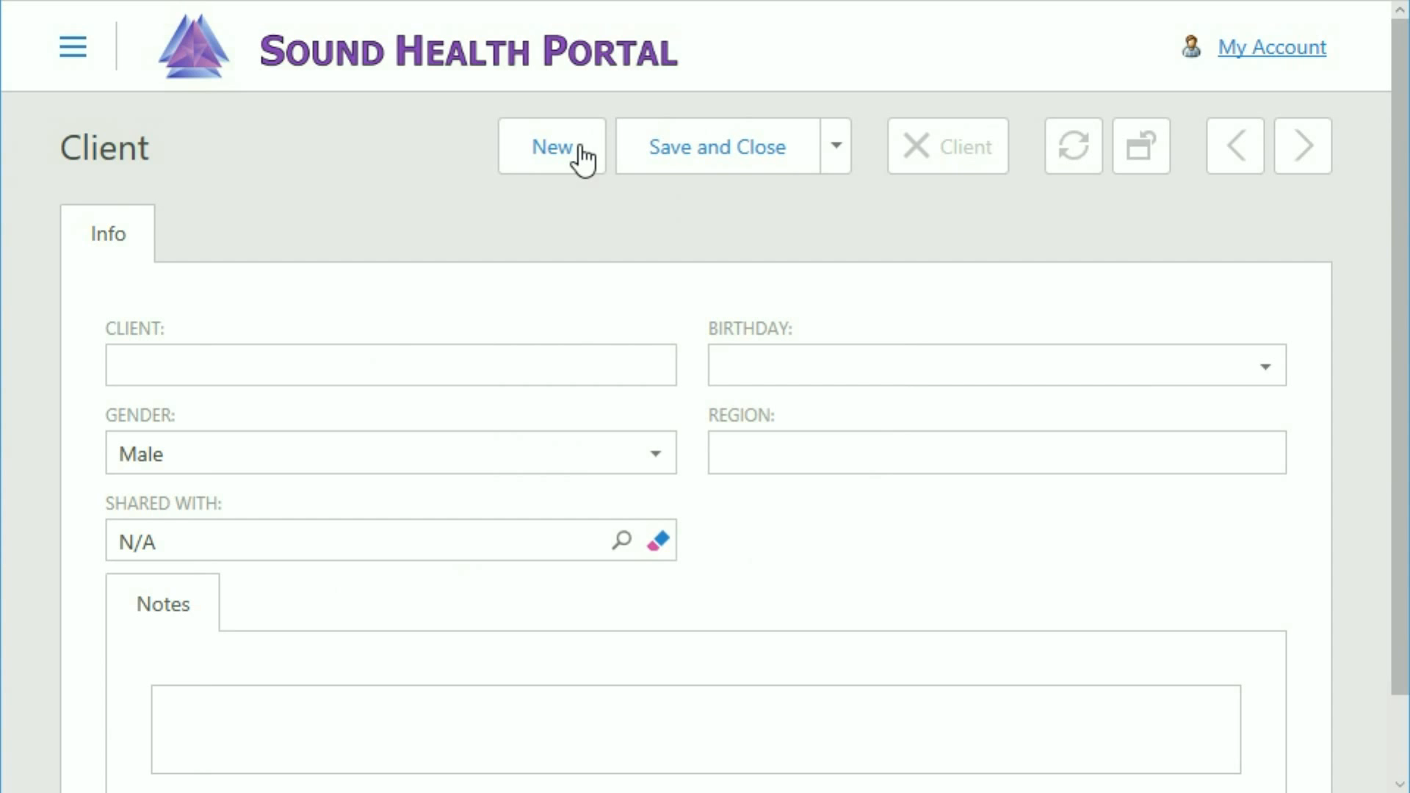
click(271, 372)
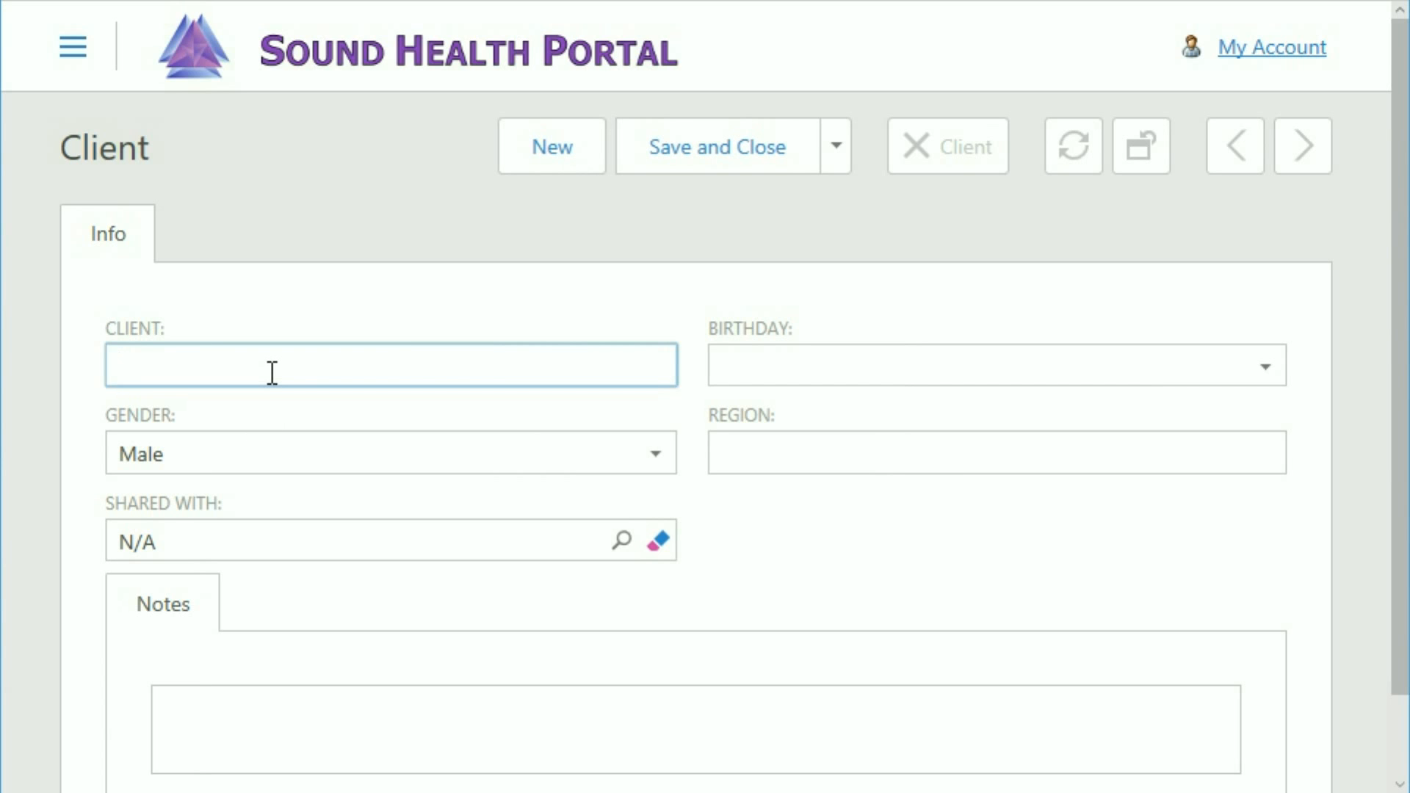
text(Jane Demo)
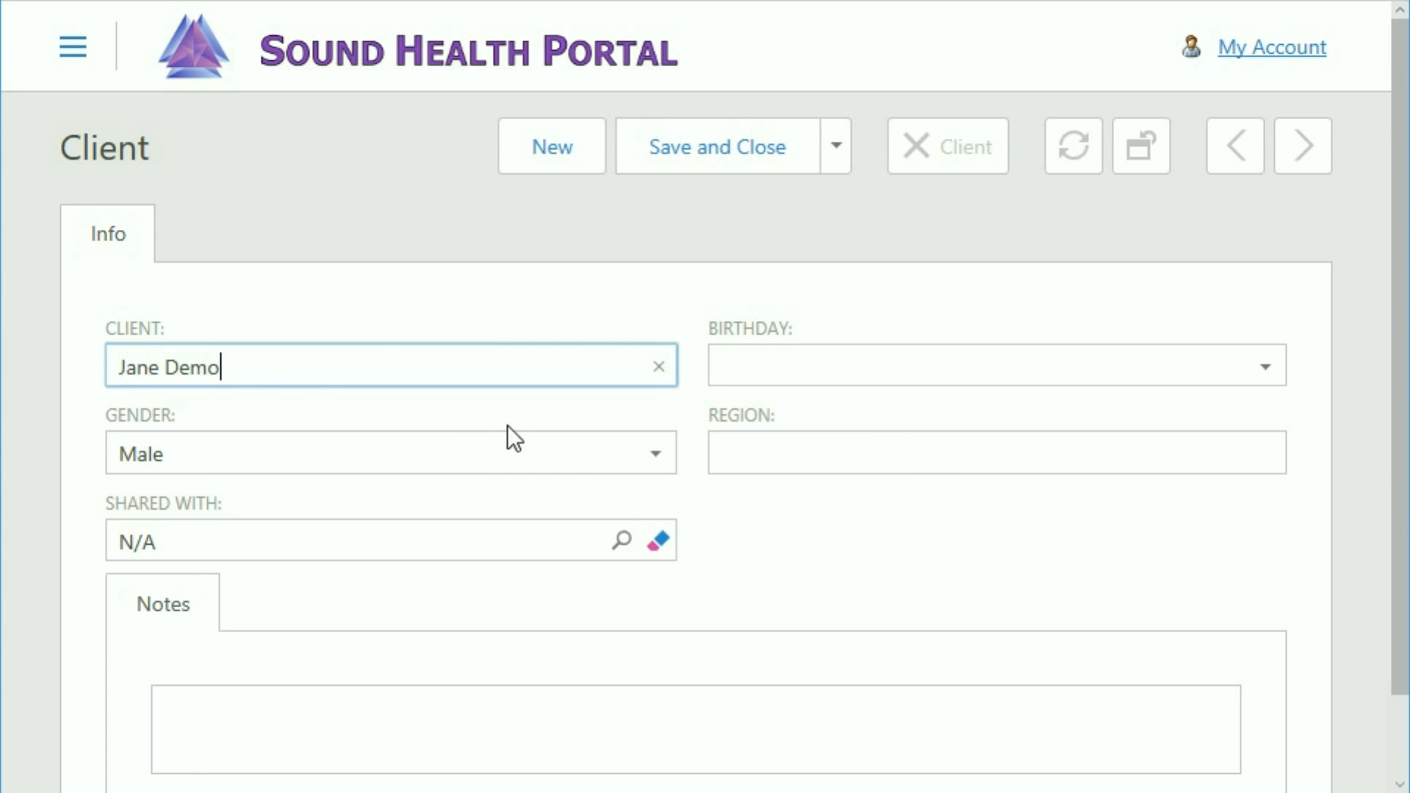
click(661, 468)
click(211, 554)
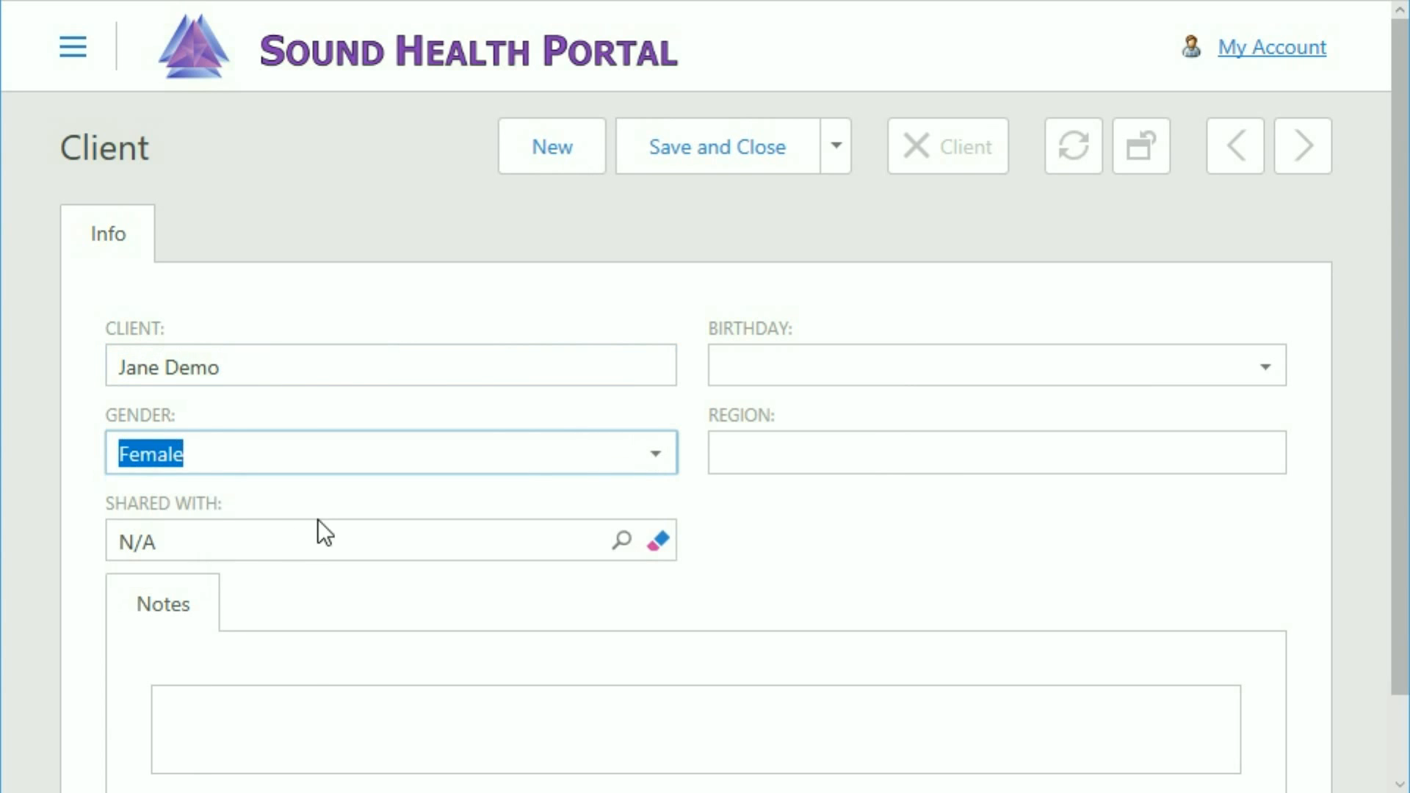
- Enter the client's date of birth and set the region to Houston
click(838, 372)
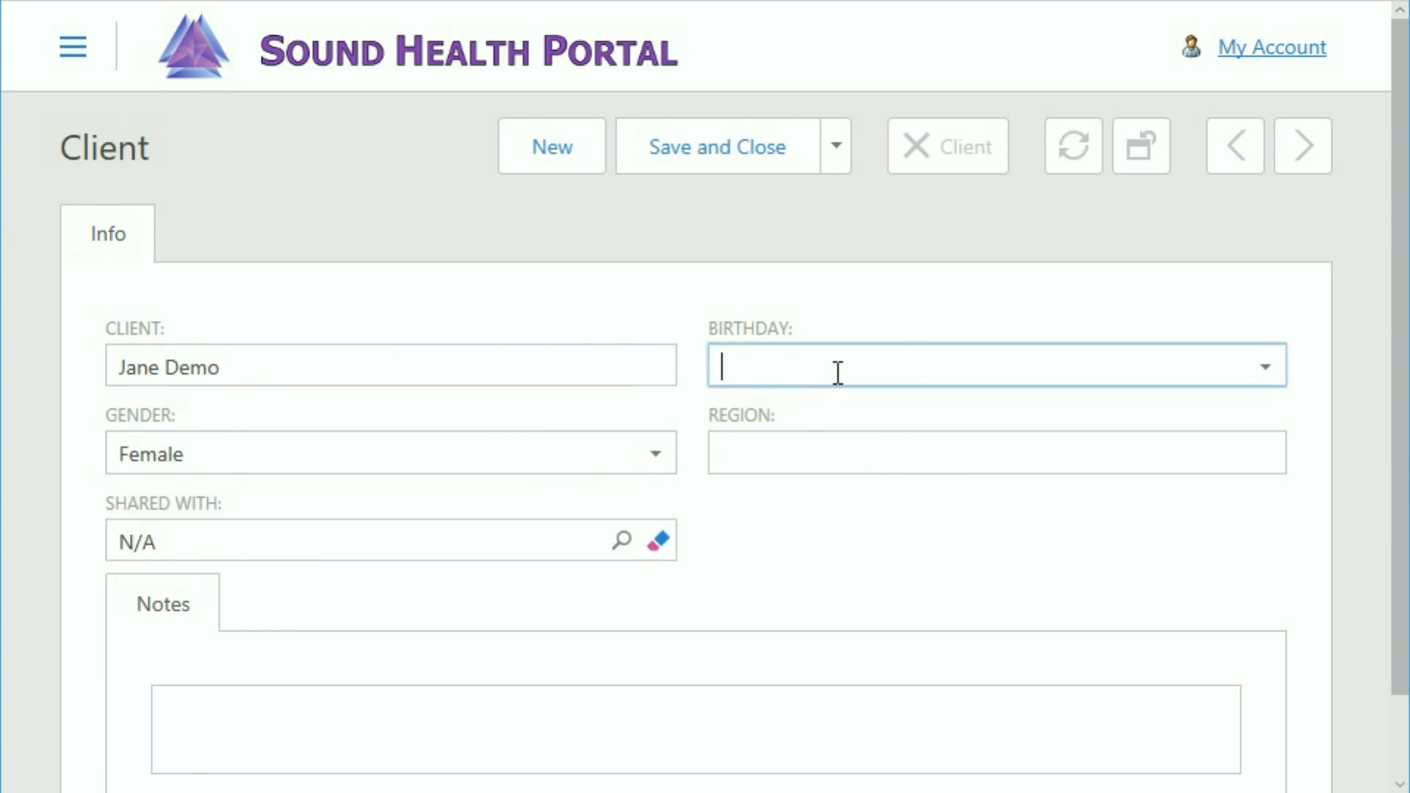
text(5/15/1994)
click(808, 450)
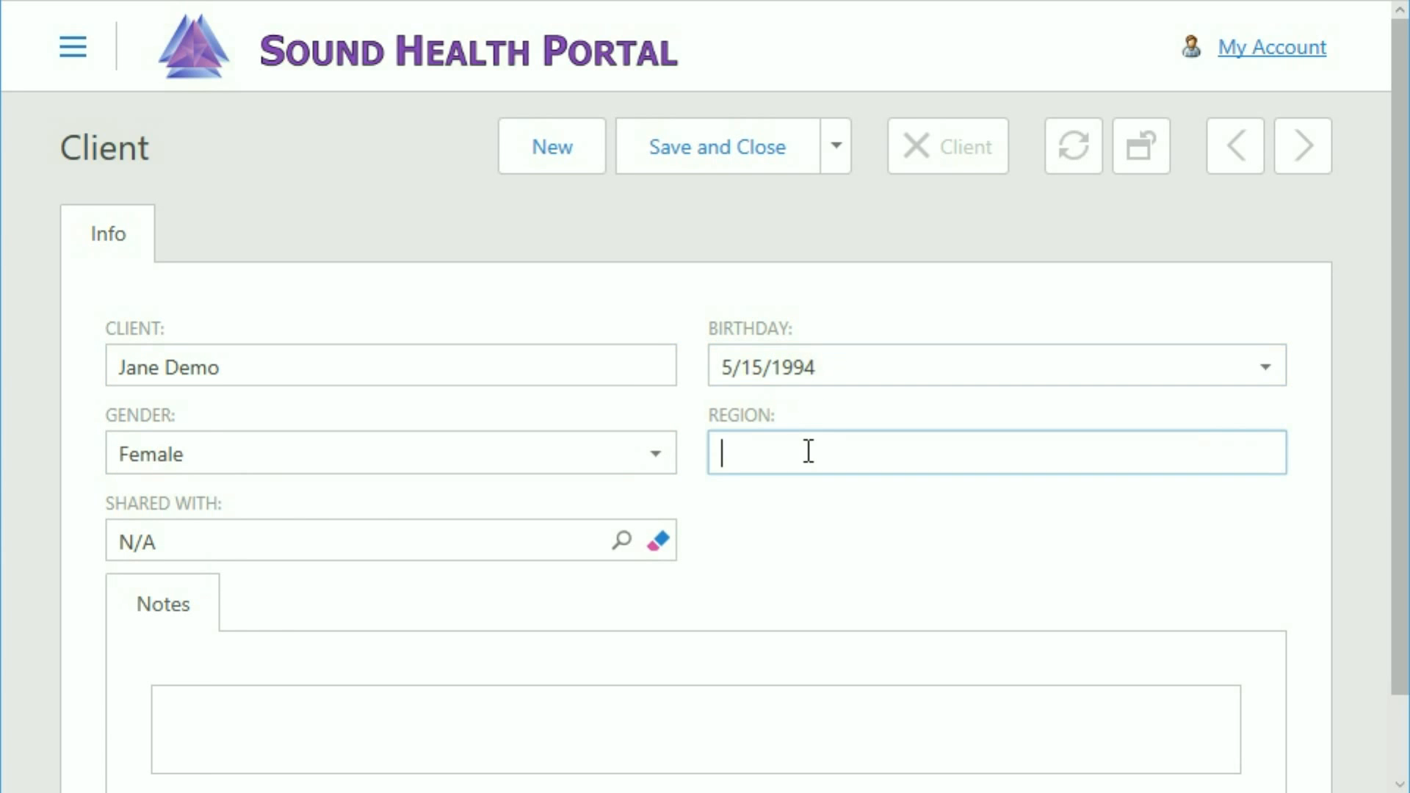
text(Houston)
- Add a note that the client has weak muscles and digestive complaints, and save and close the record
click(302, 712)
text(Jane has weak muscles and digestive complaints)
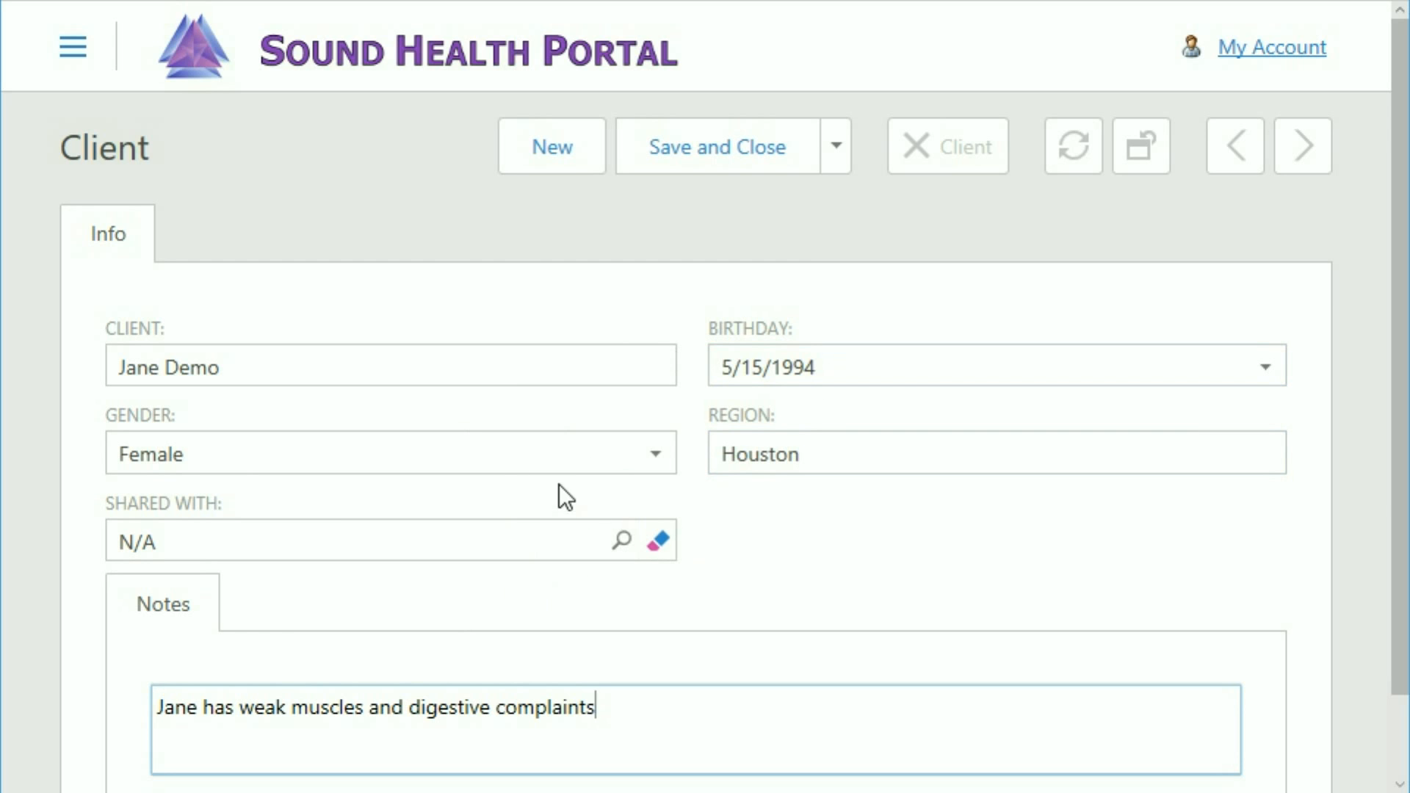
click(835, 158)
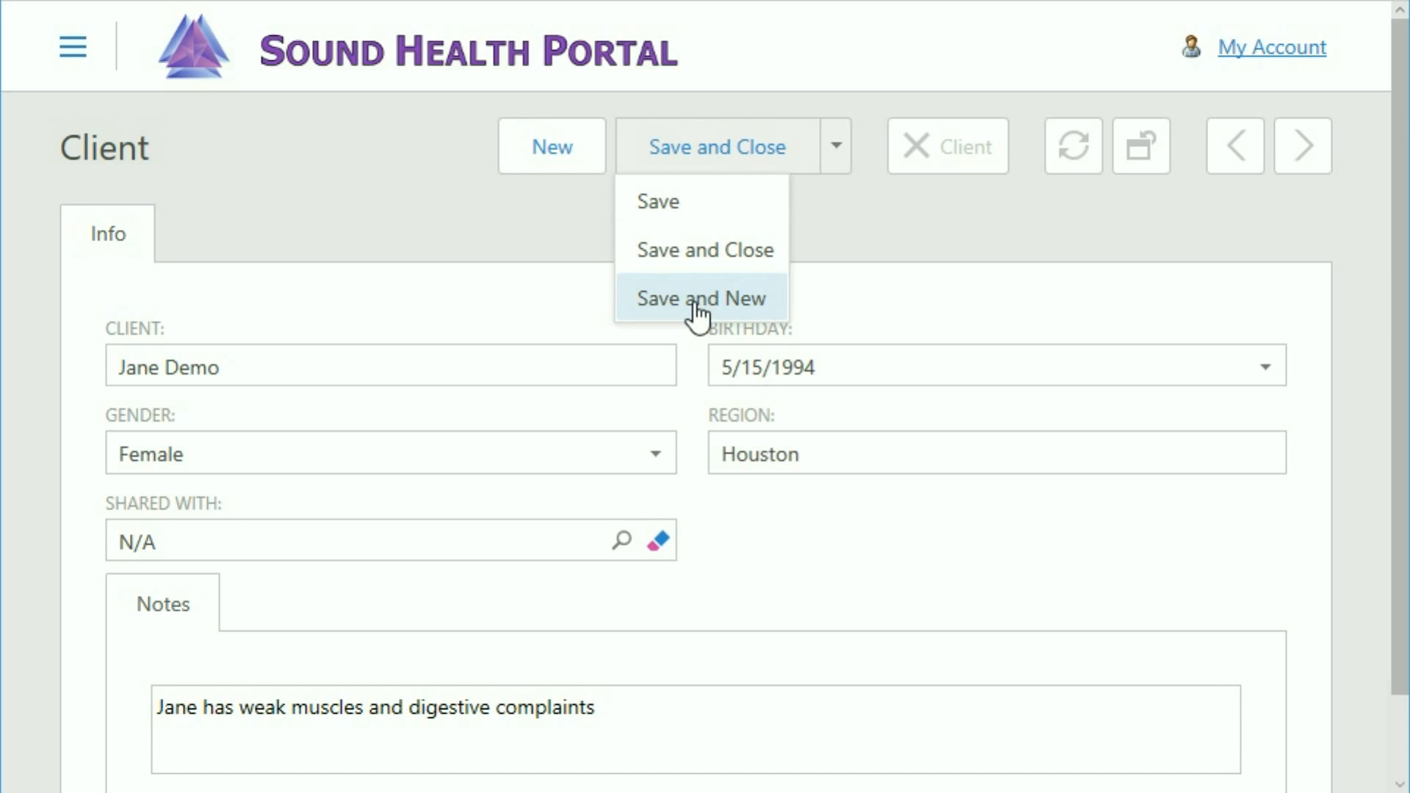
click(699, 253)
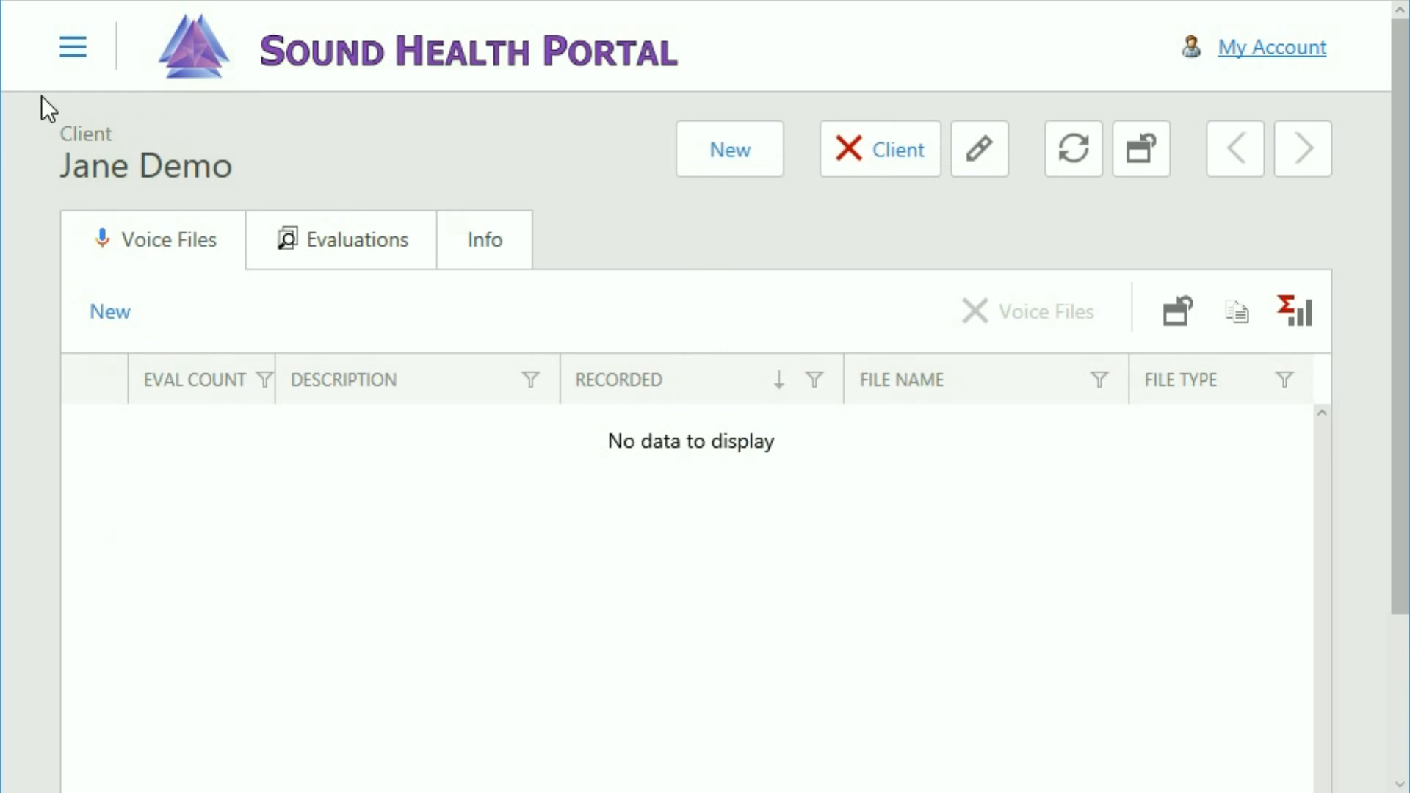
- Review the saved client's general info and notes
drag(47, 163, 215, 163)
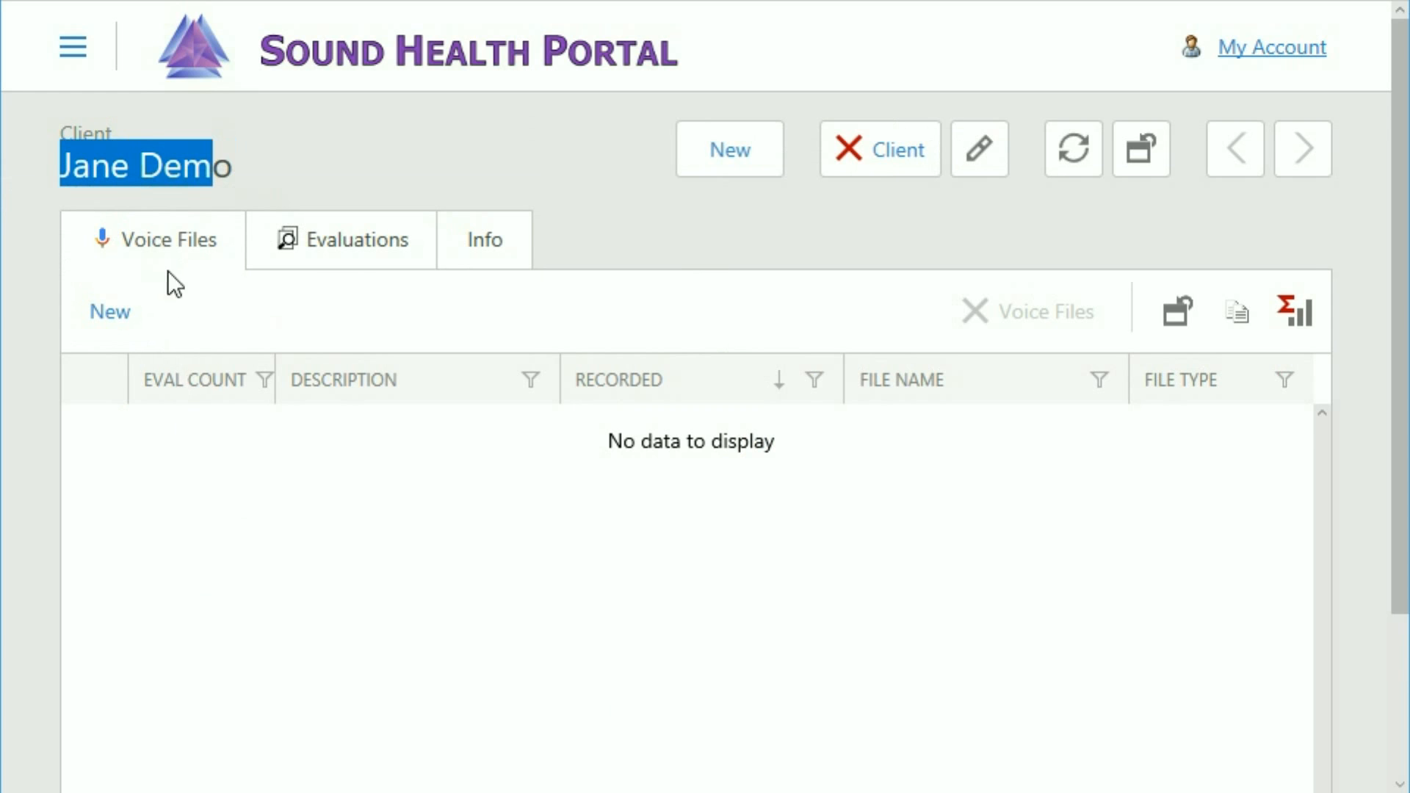
click(478, 242)
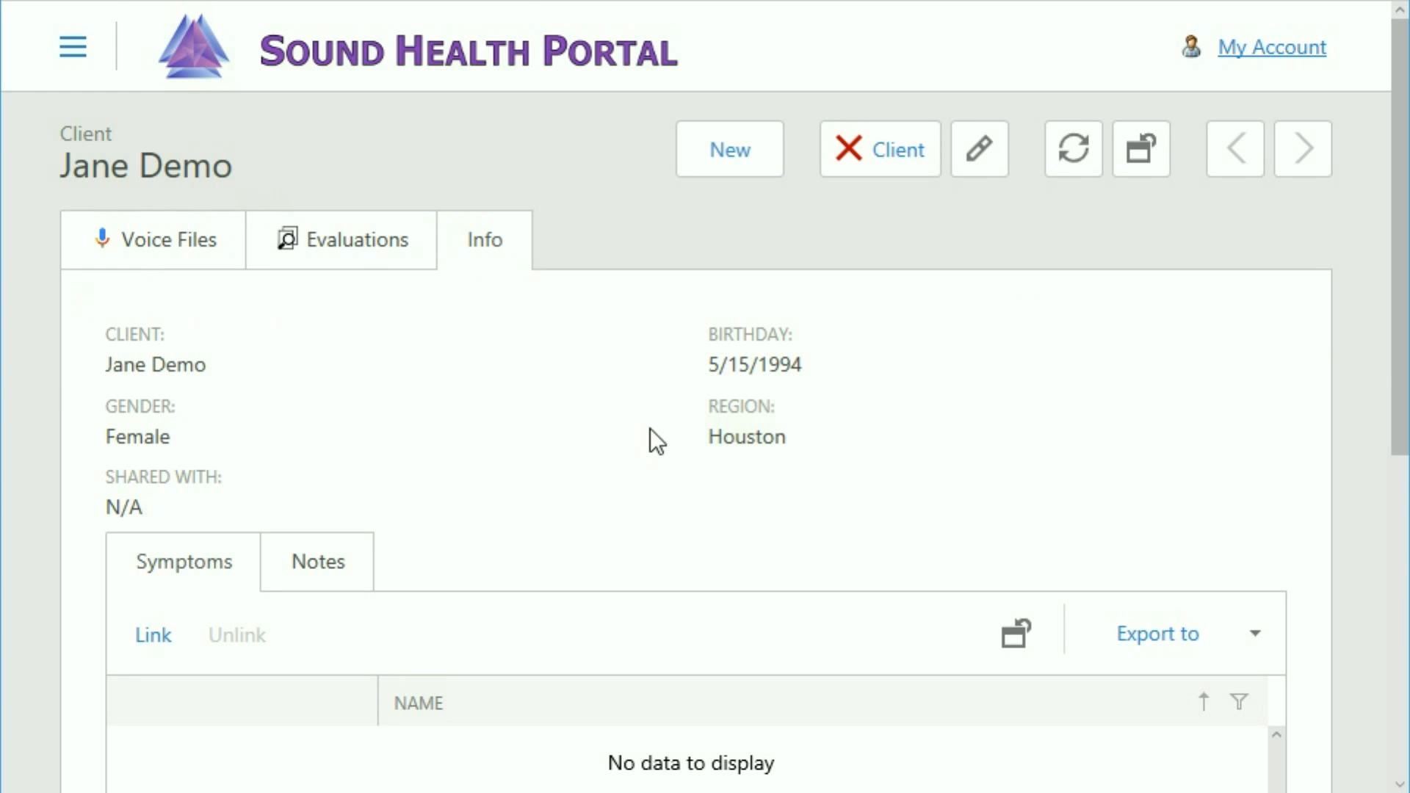
drag(1401, 224, 1401, 277)
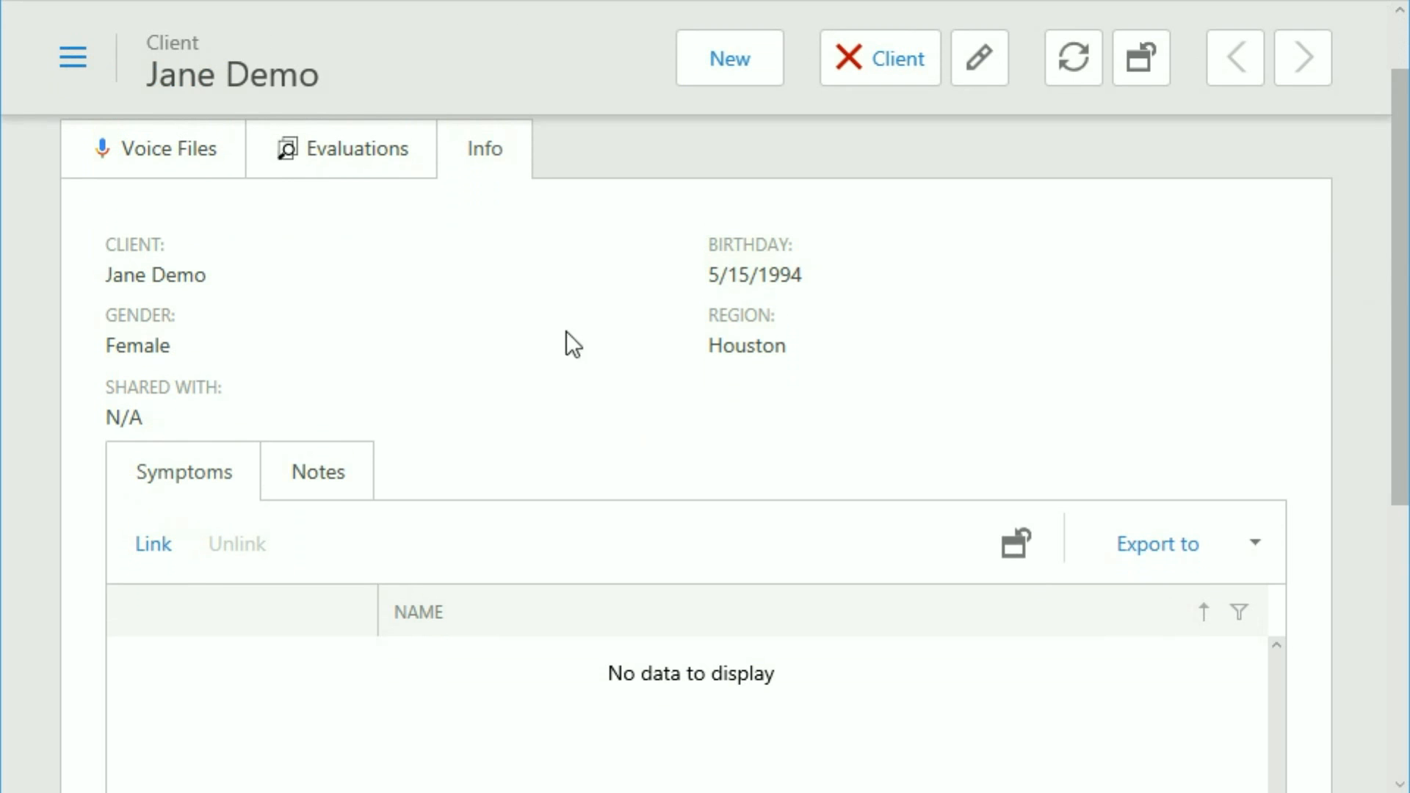
click(327, 475)
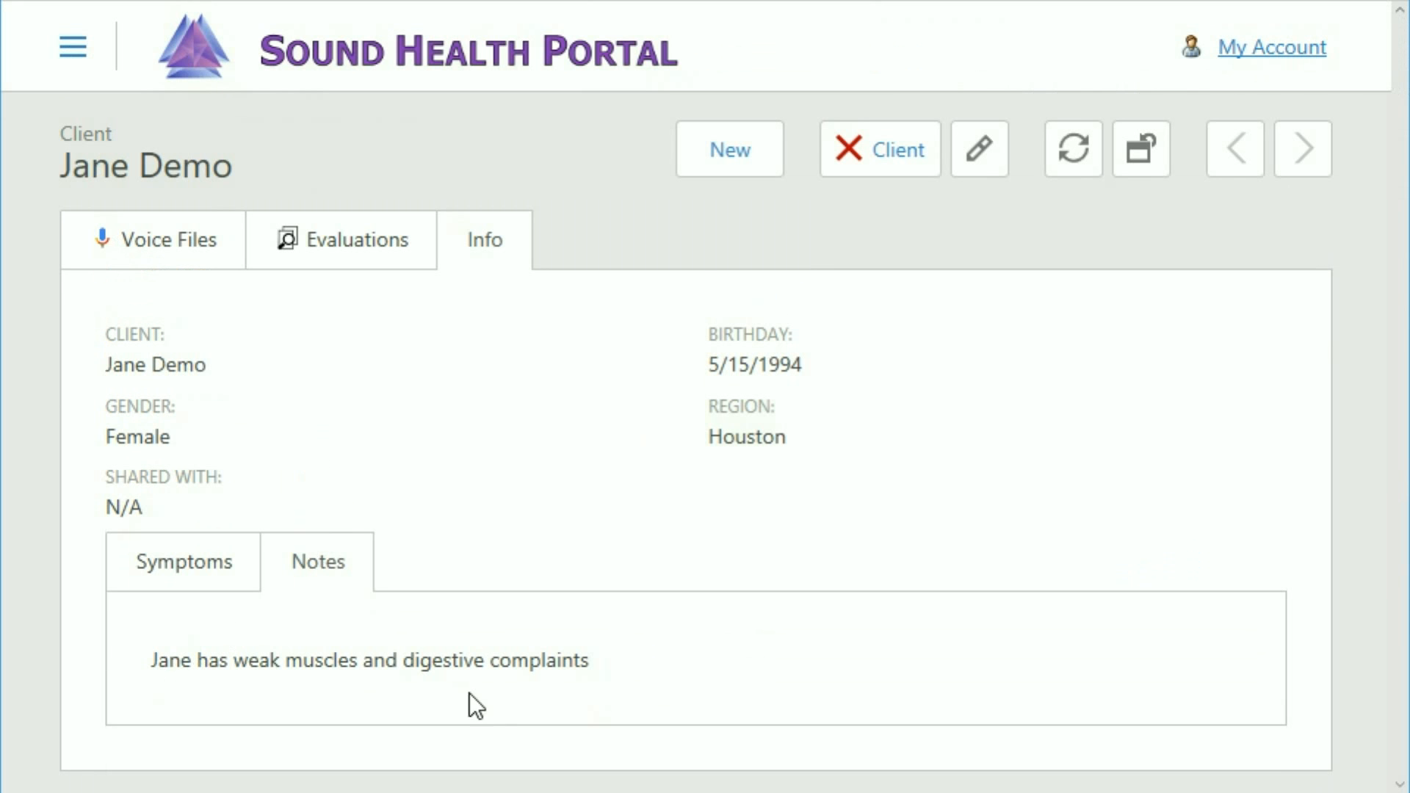
- Search the symptoms for "musc" and link Muscle Atrophy, Muscle Pain and Muscle Symptoms to the client
click(178, 569)
drag(1398, 249, 1397, 397)
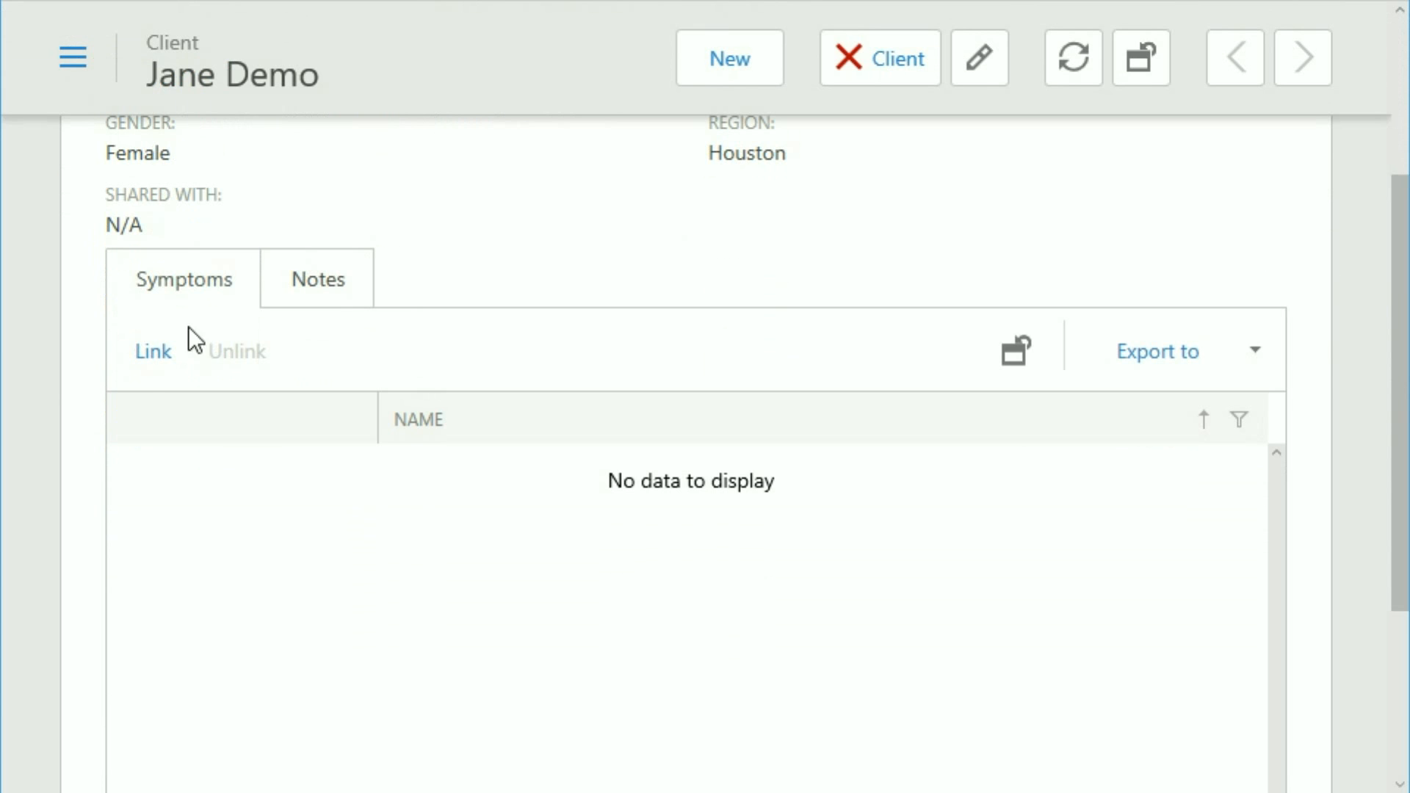
click(143, 353)
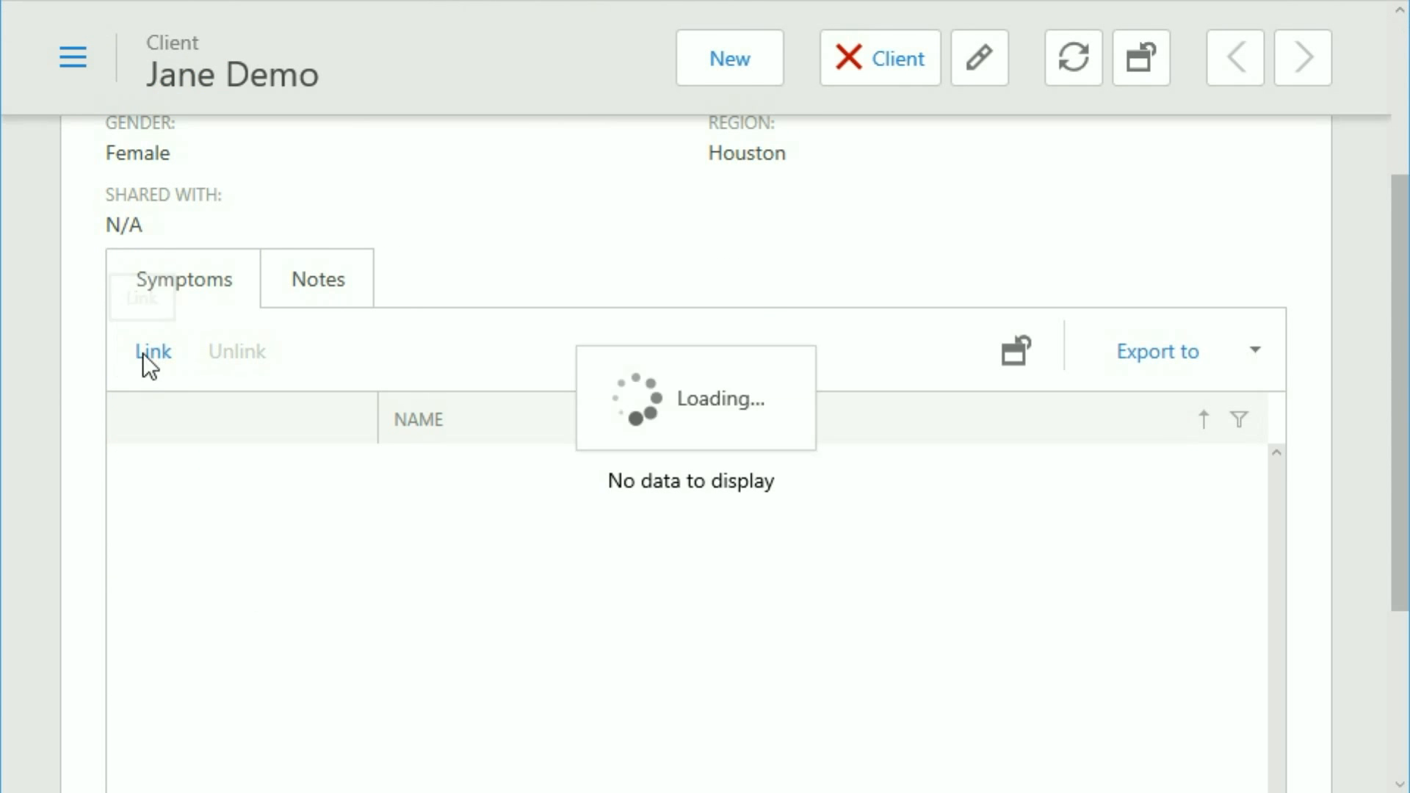
text(musc)
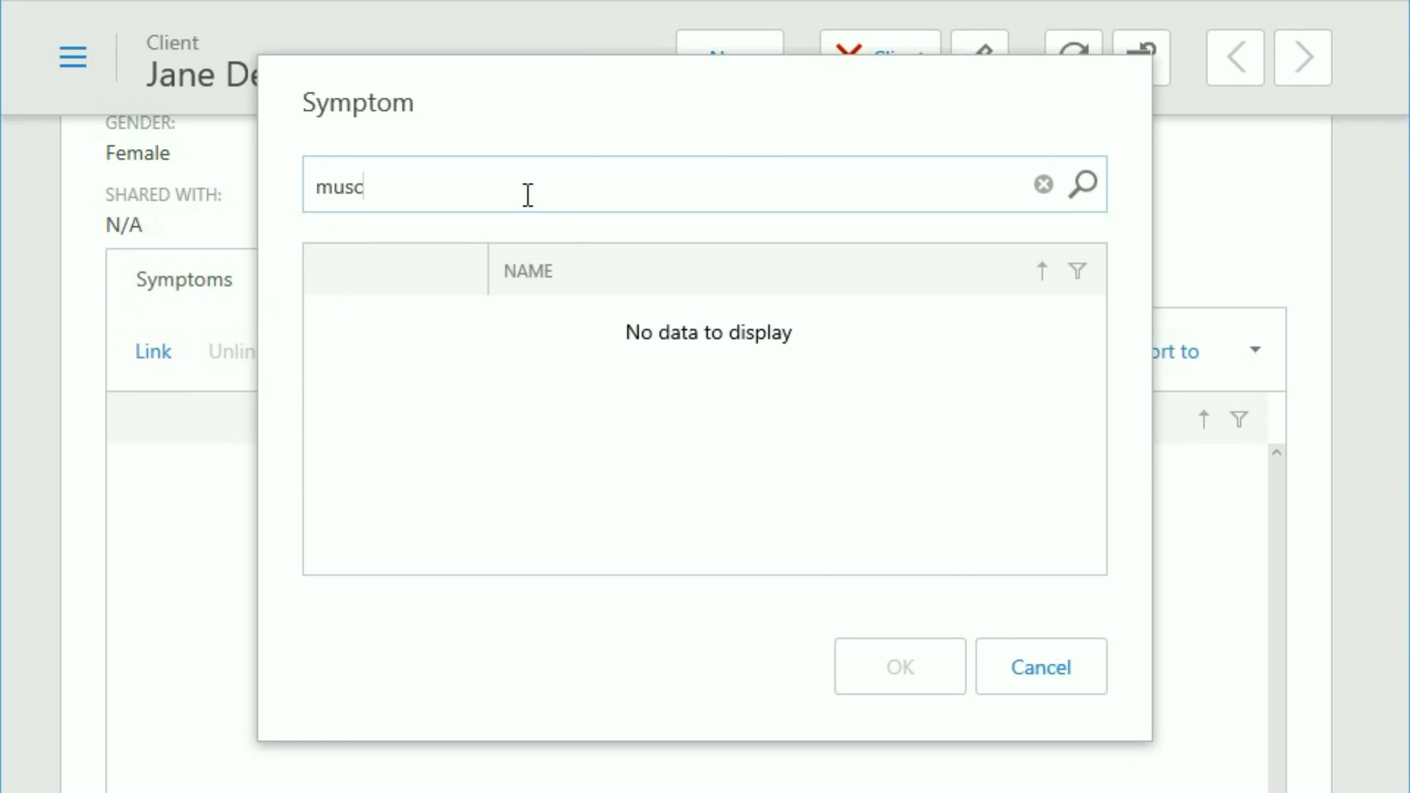
click(390, 435)
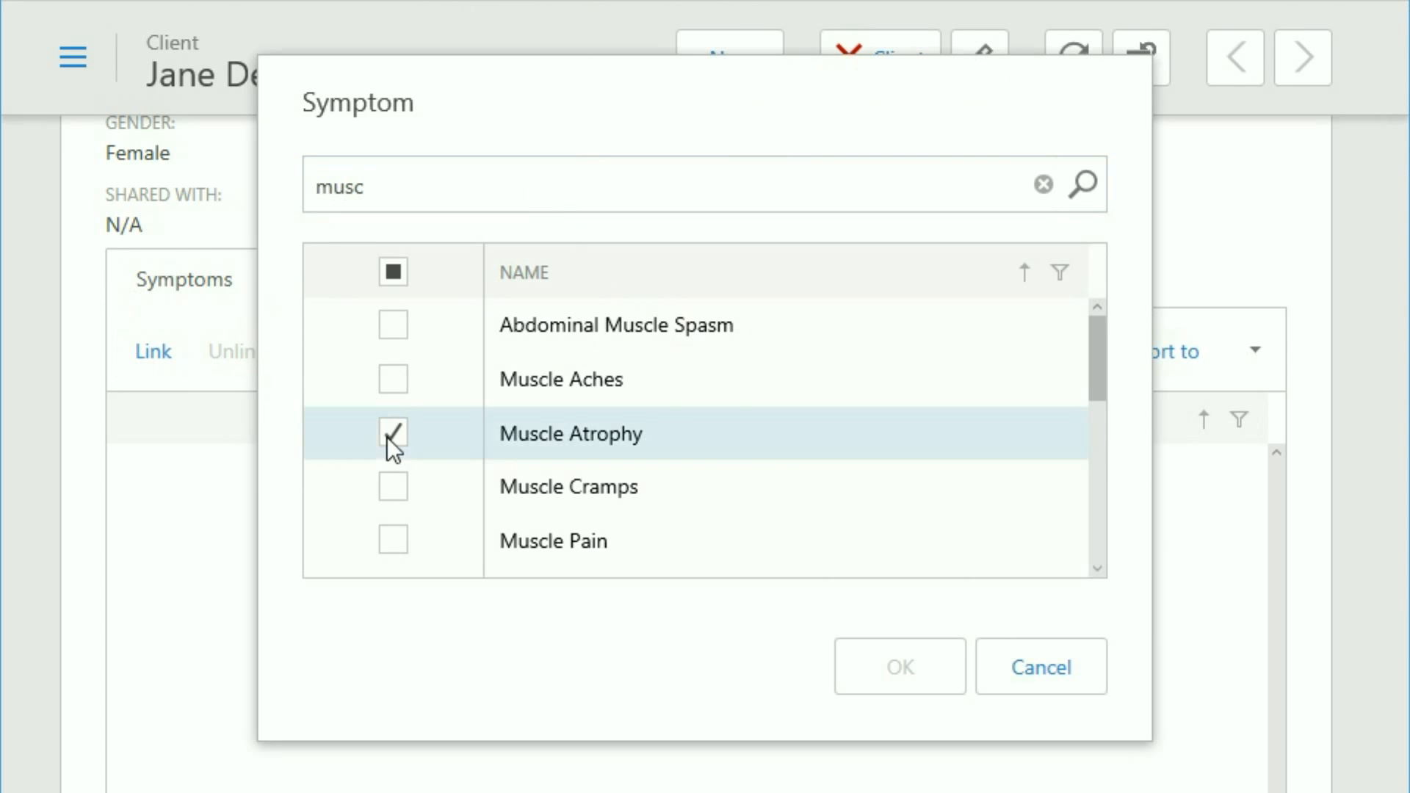
scroll(741, 444, down, 1)
click(395, 469)
scroll(807, 463, down, 3)
click(393, 545)
scroll(812, 470, down, 1)
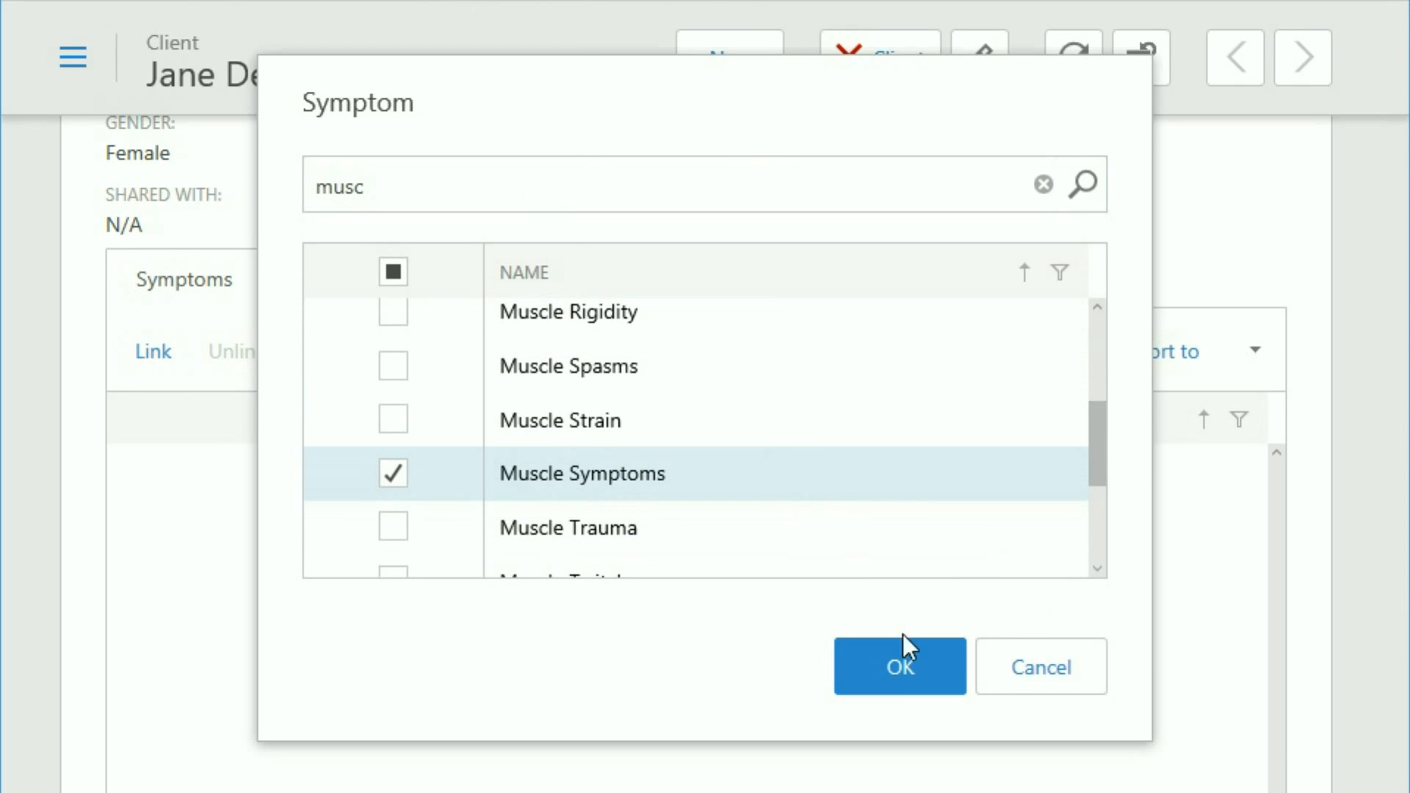
click(910, 672)
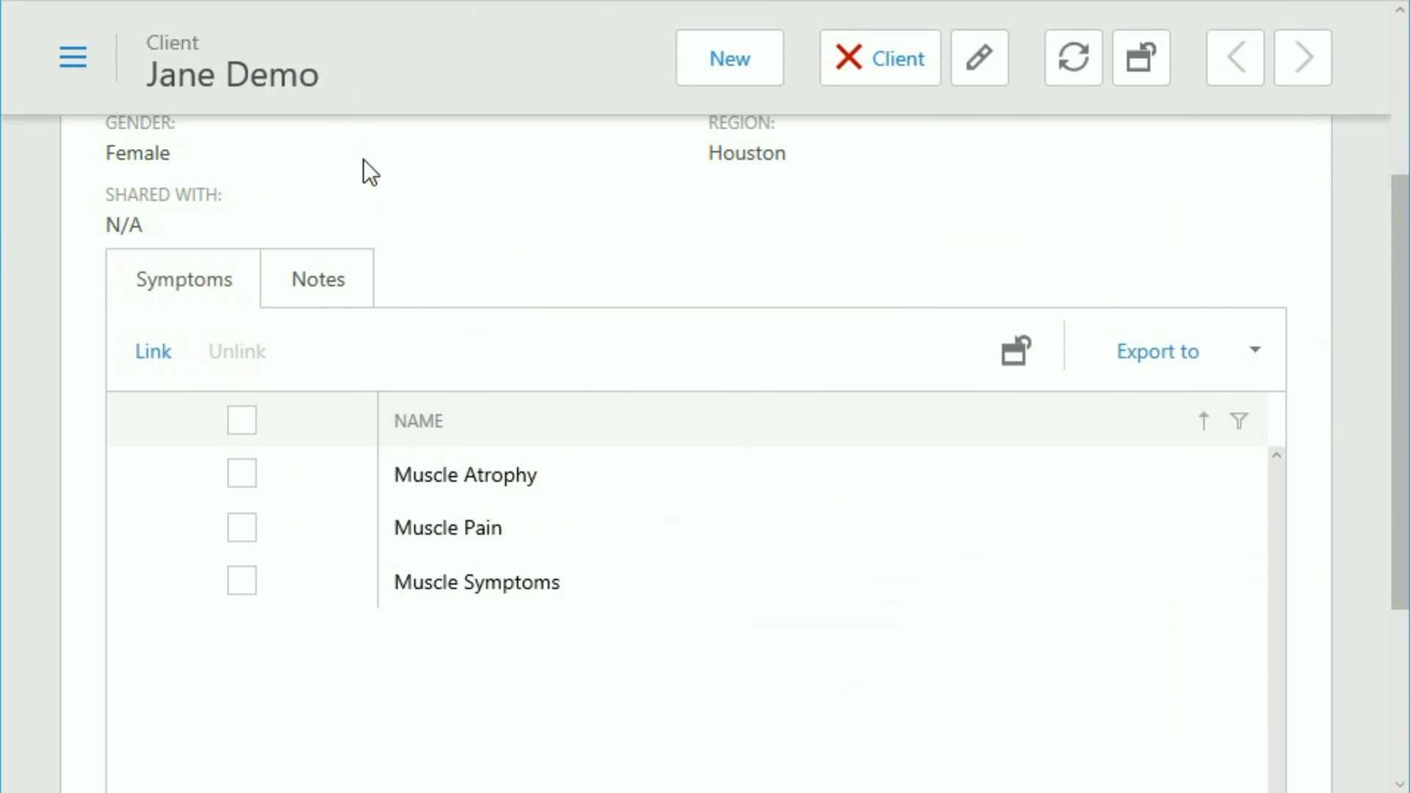
- Search the symptoms for "digest" and link Indigestion to the client
click(152, 360)
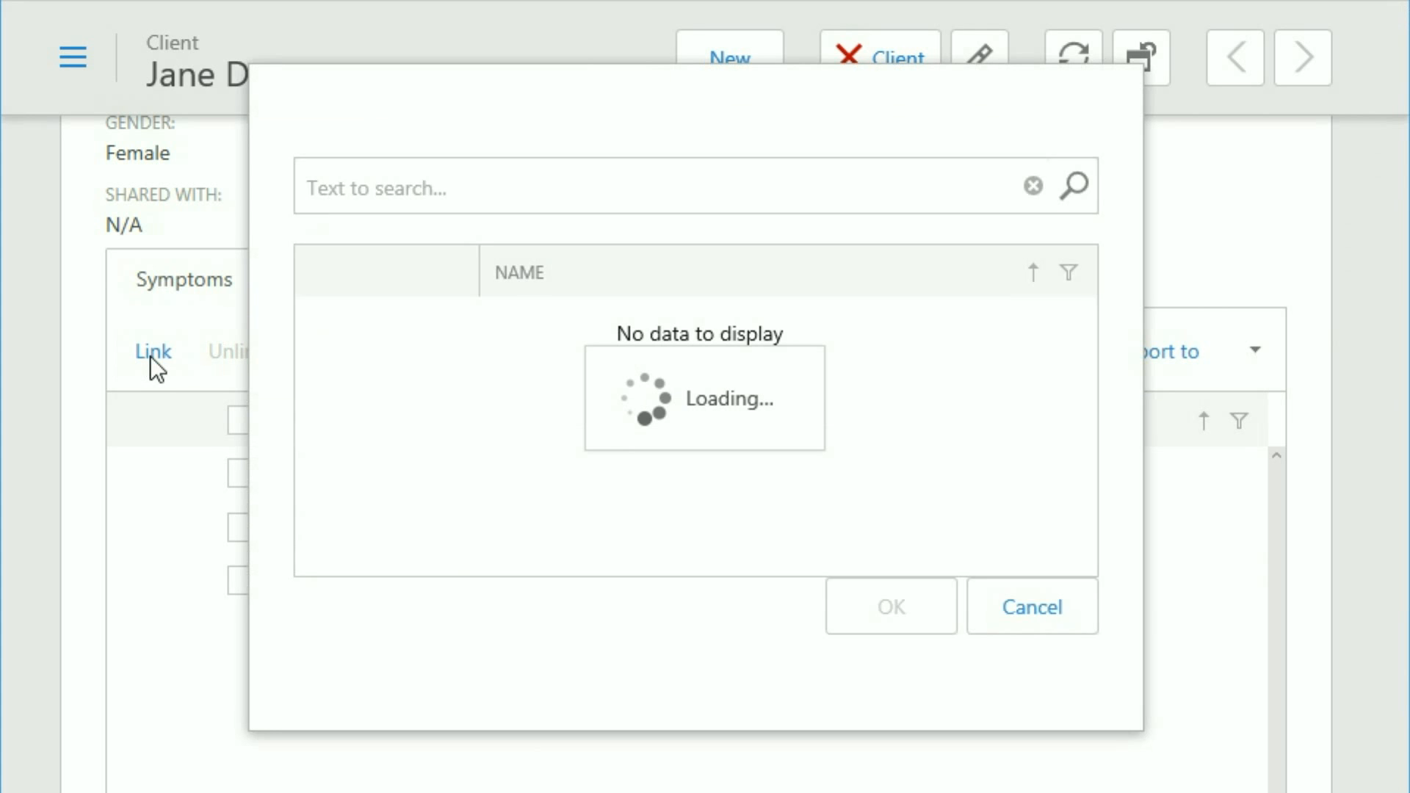
text(digest)
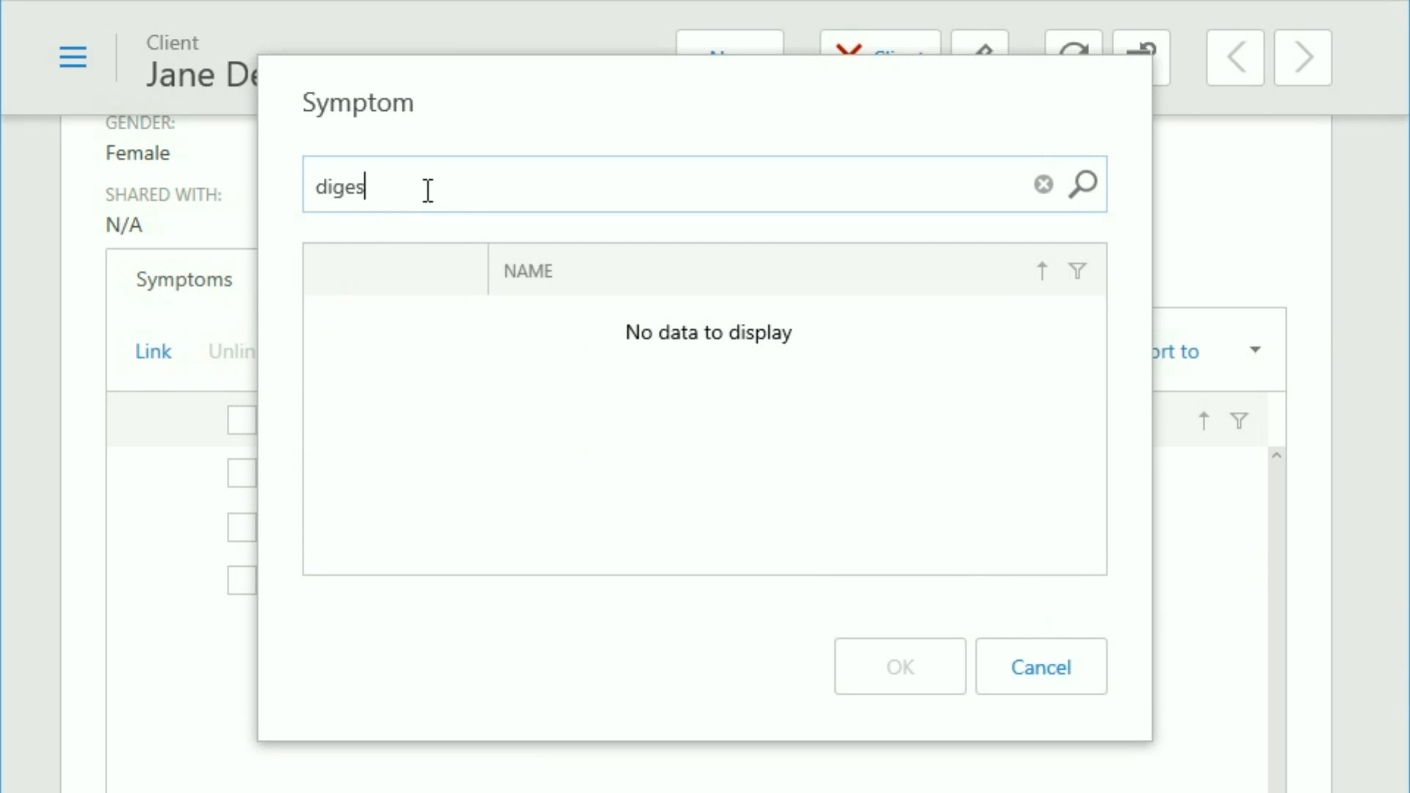
click(1082, 191)
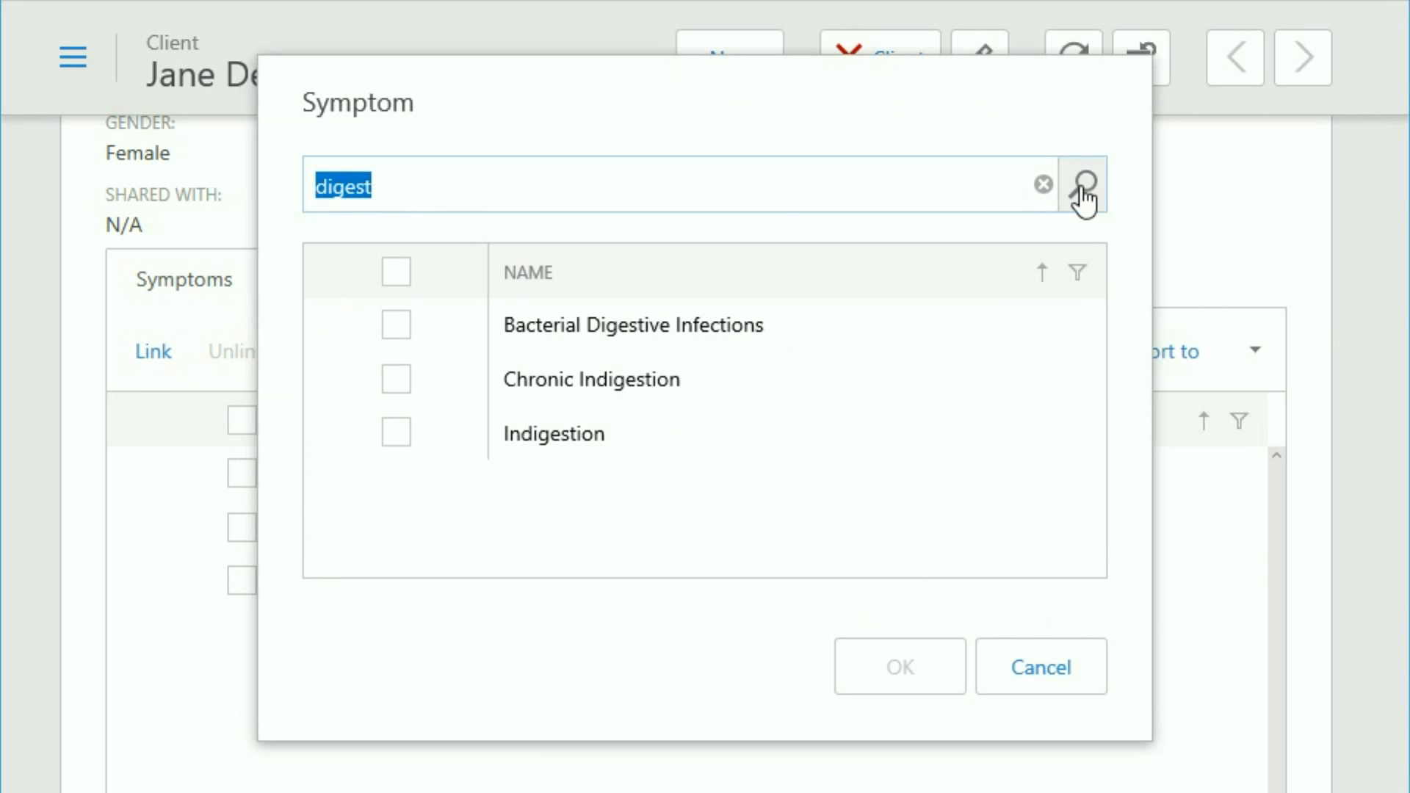
click(396, 439)
click(891, 665)
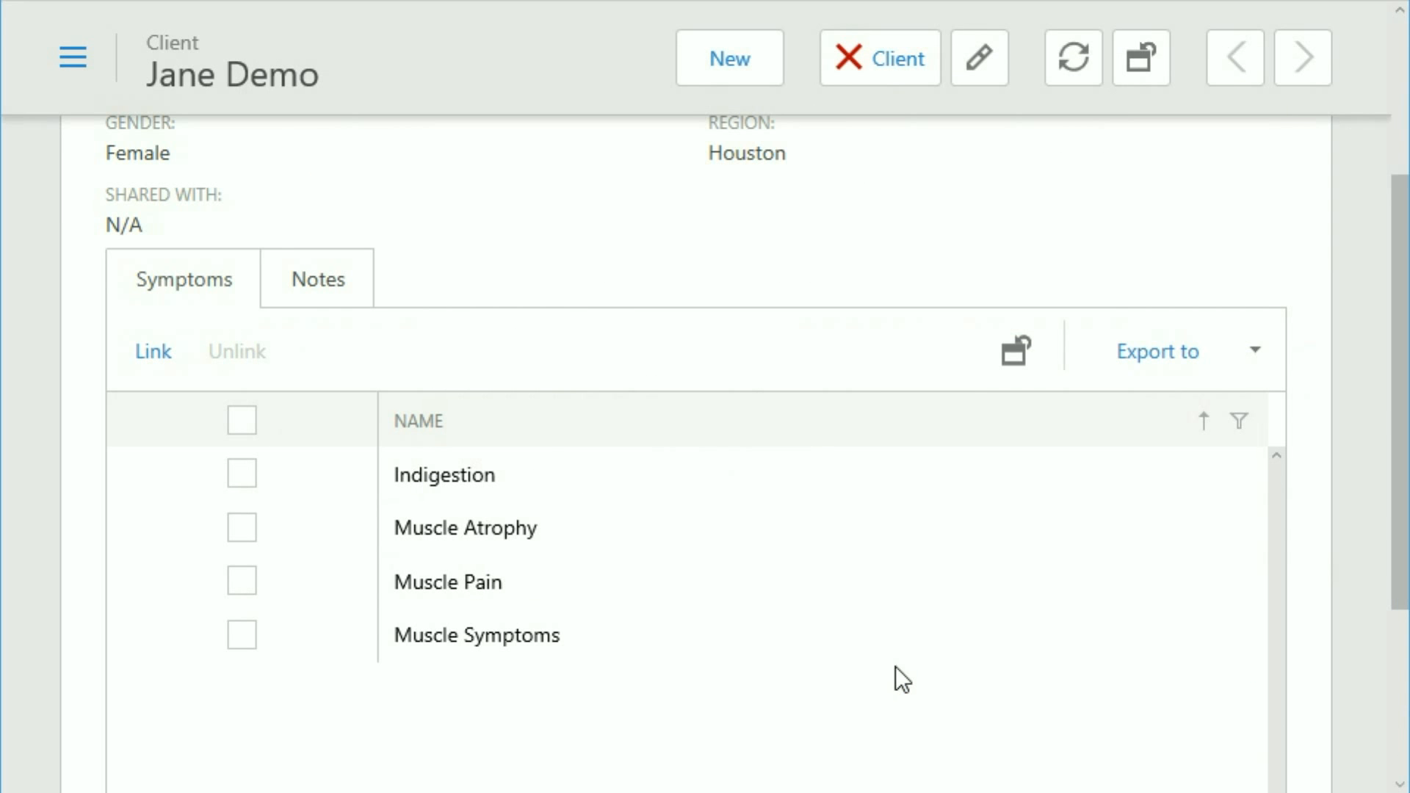
- Create a new voice file for the client and attach the client's 2.10.16 H recording from the 2017 - Portal Demo folder
scroll(896, 667, up, 4)
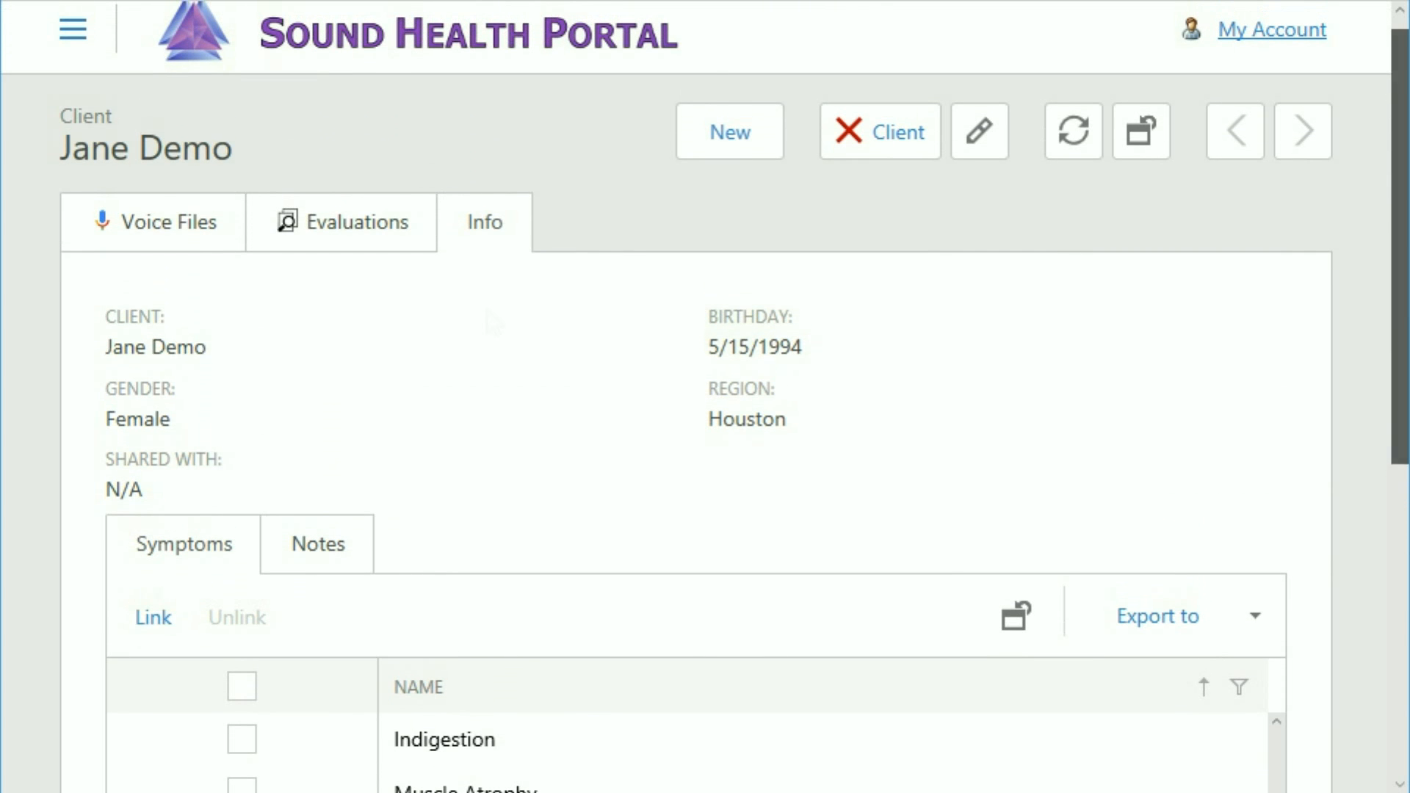
click(172, 230)
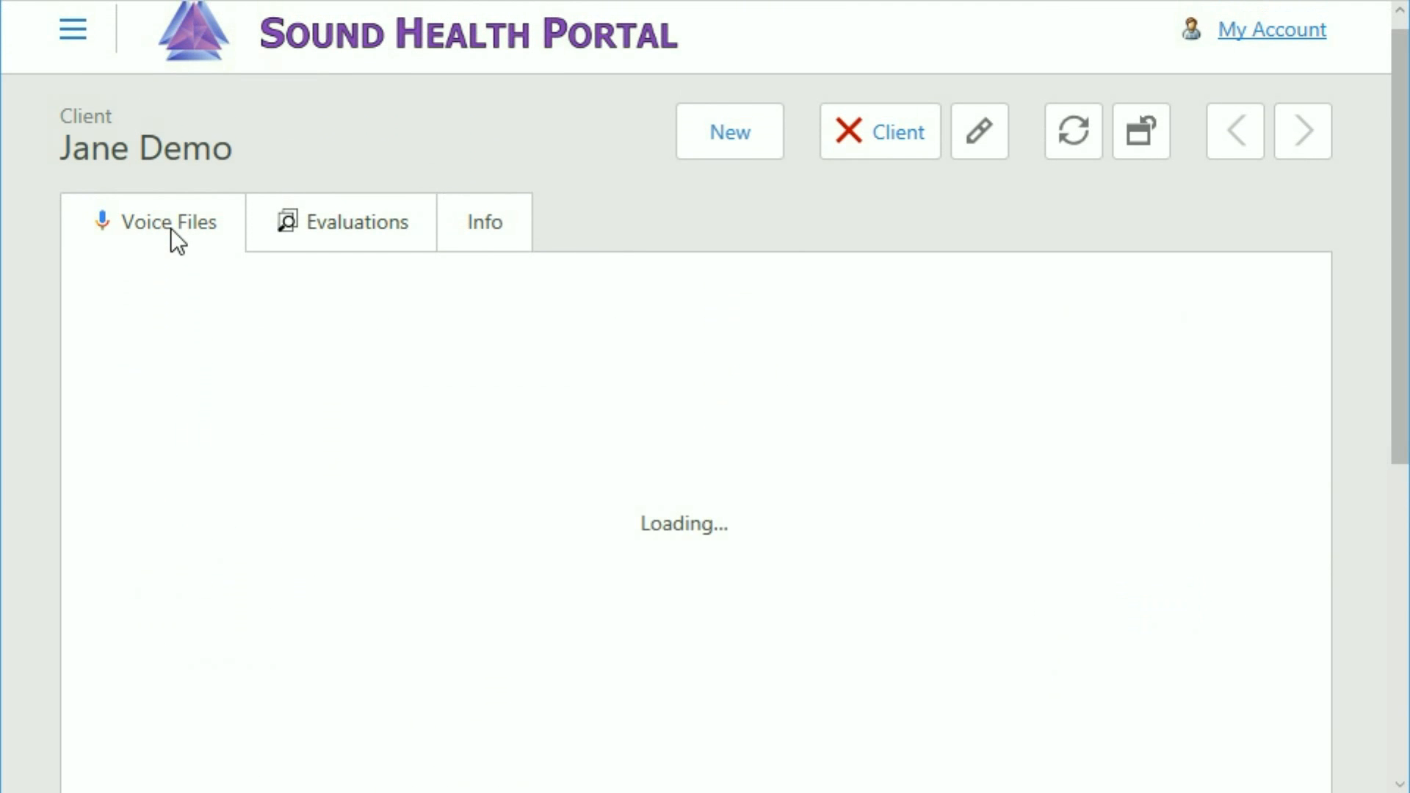
drag(1405, 195, 1401, 264)
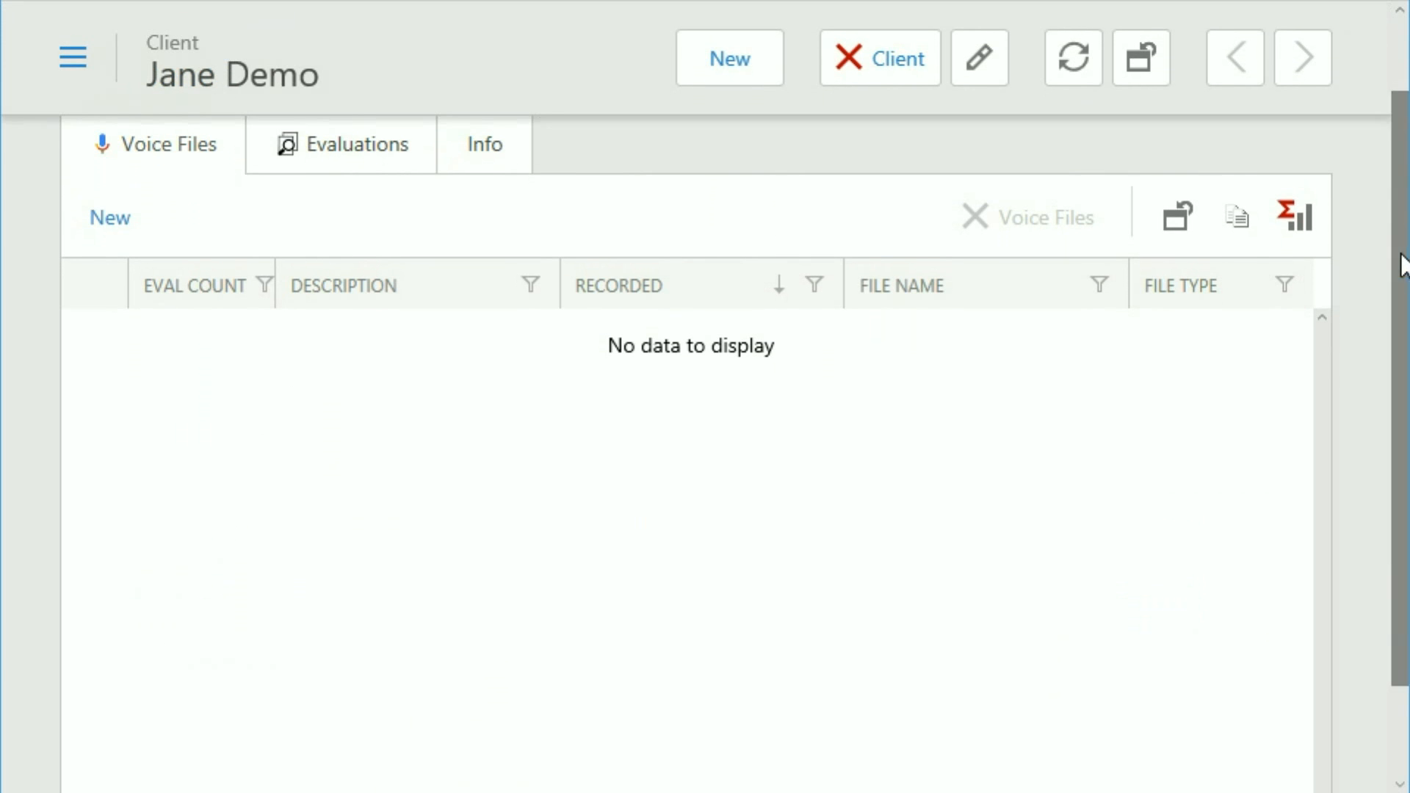
click(110, 219)
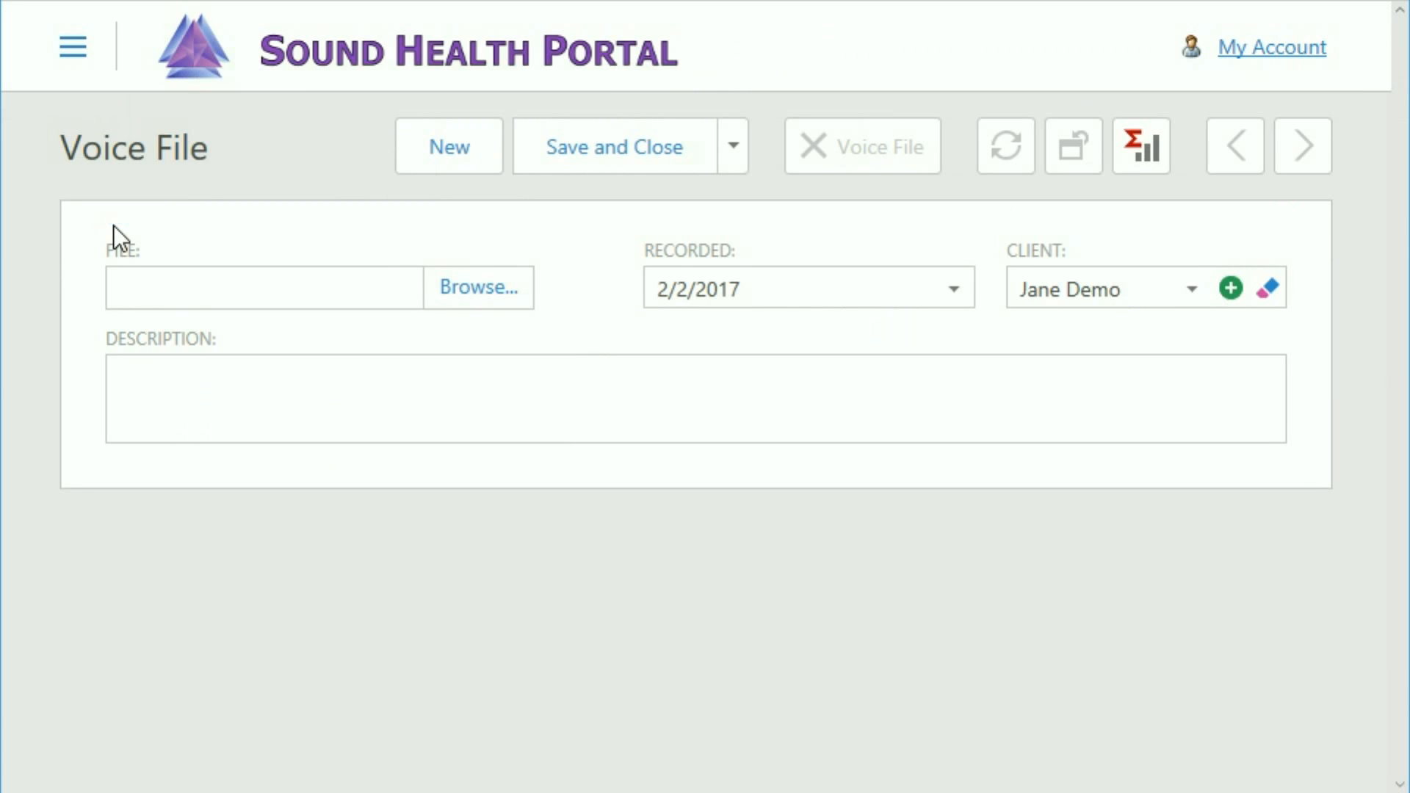
click(482, 288)
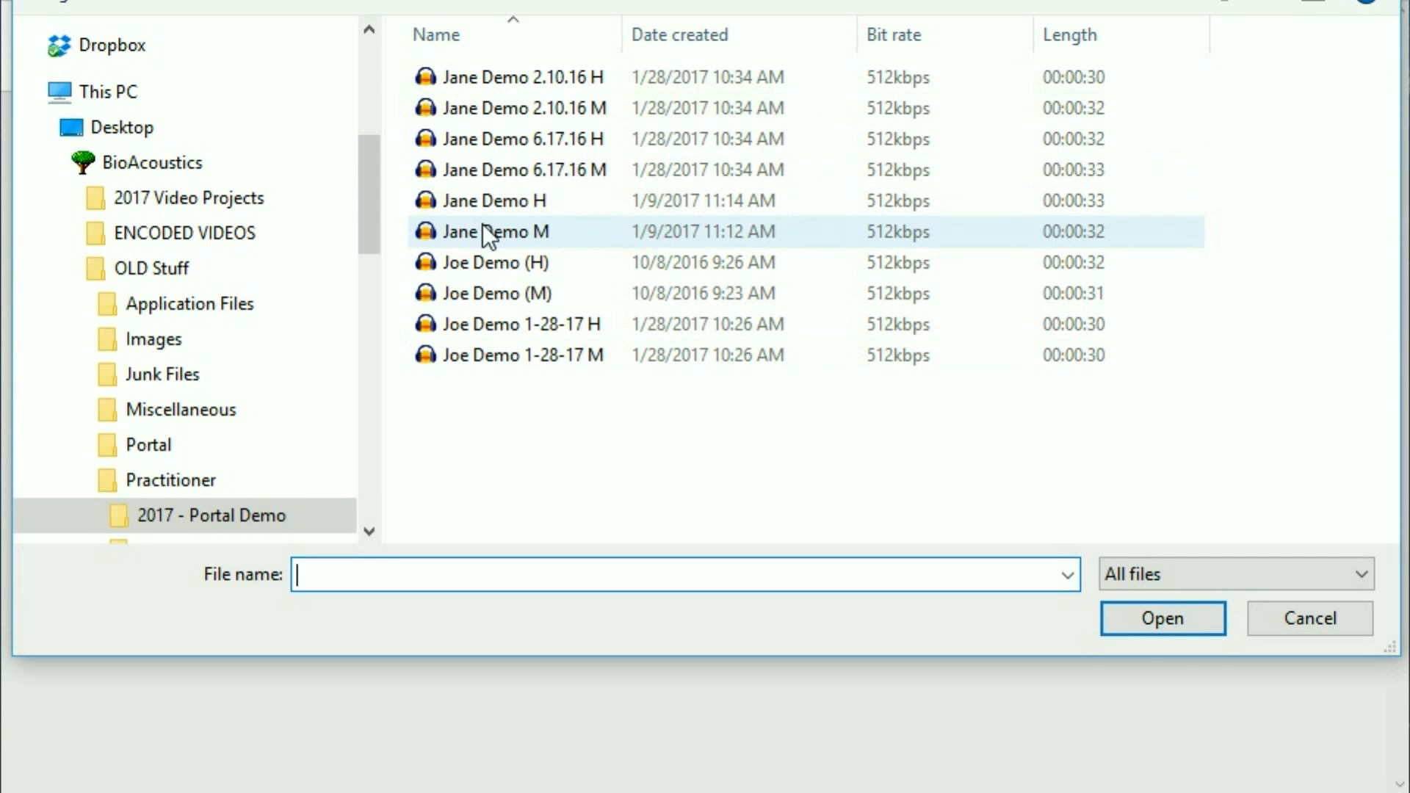
click(492, 75)
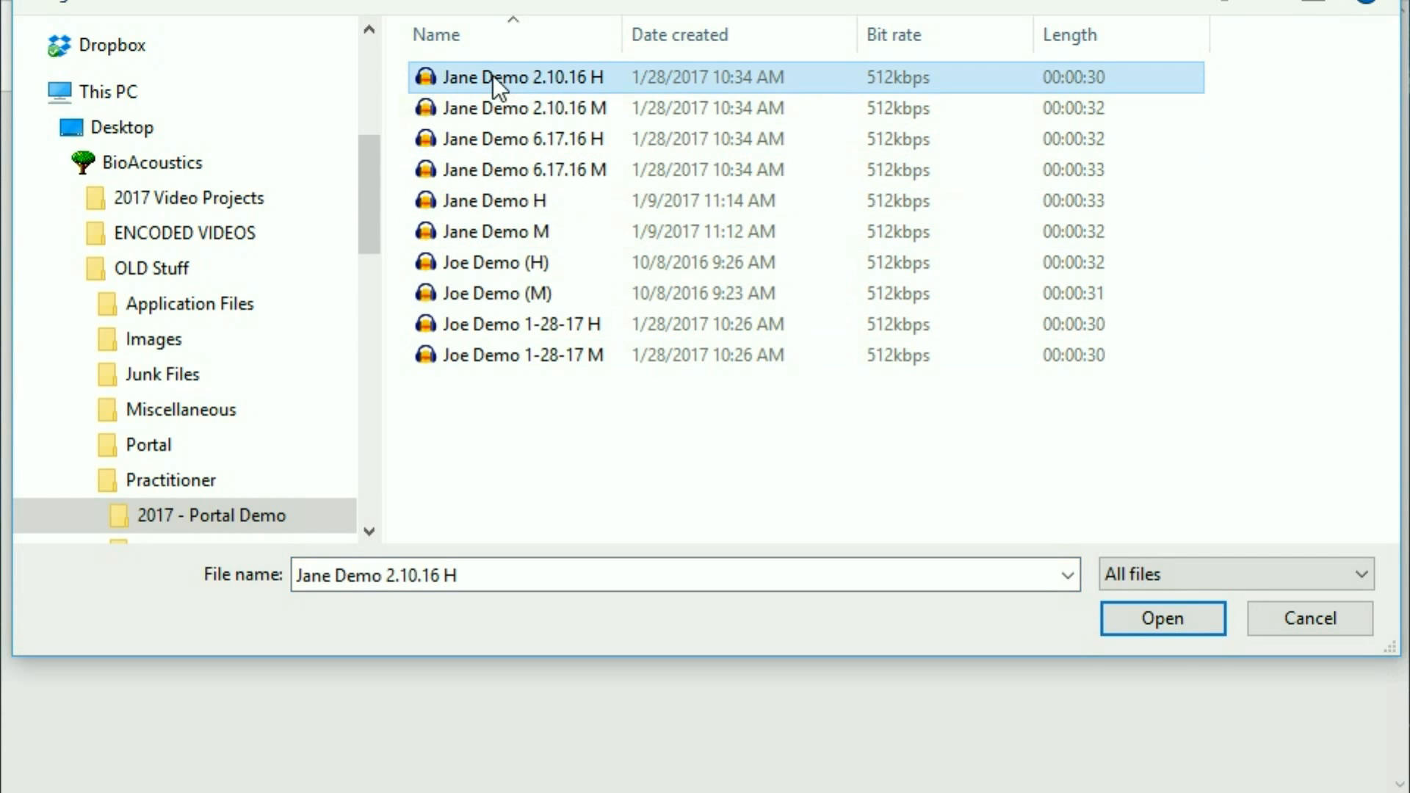
click(1158, 617)
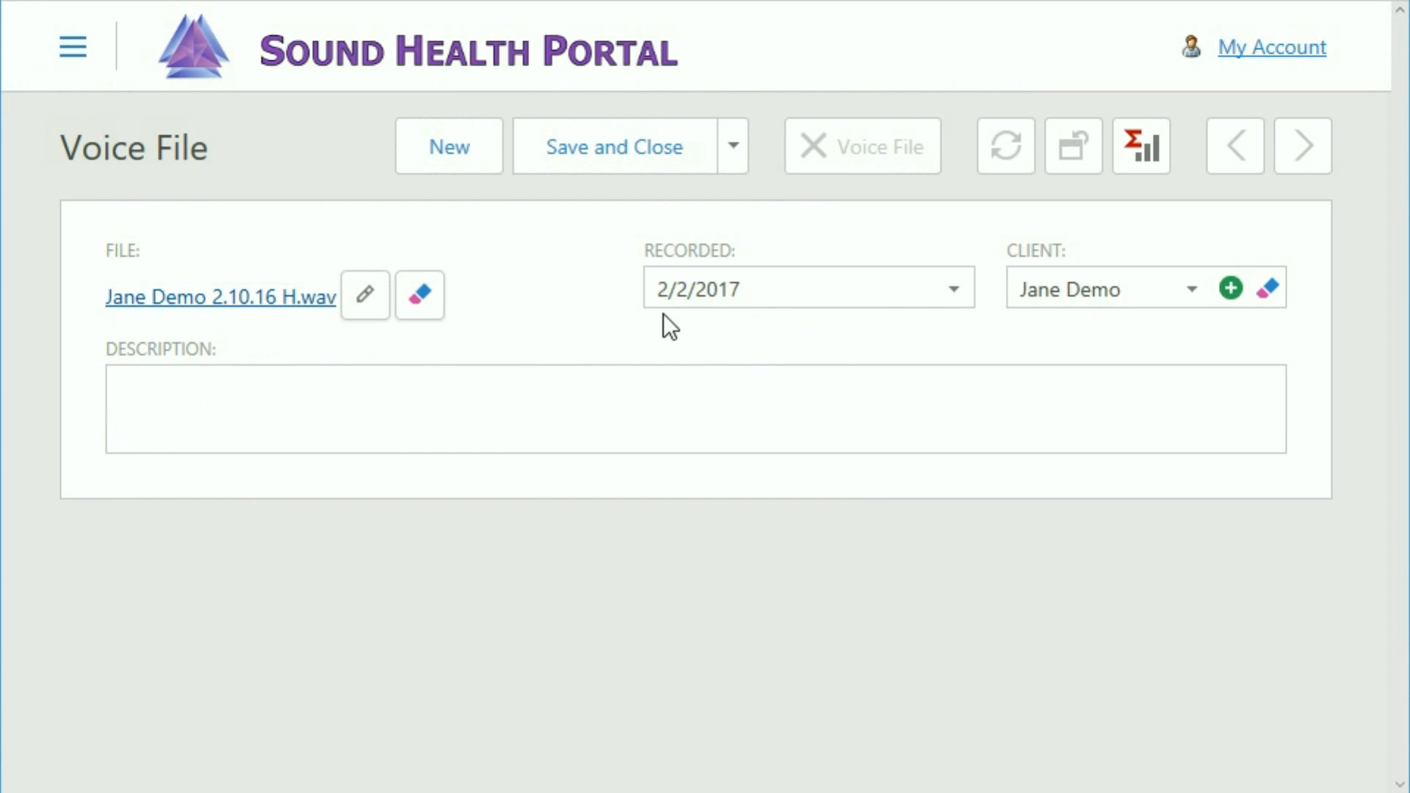
- Set the recorded date to 2/10/2016 and the description to "Health 1", and save the voice file while starting a new one
click(762, 292)
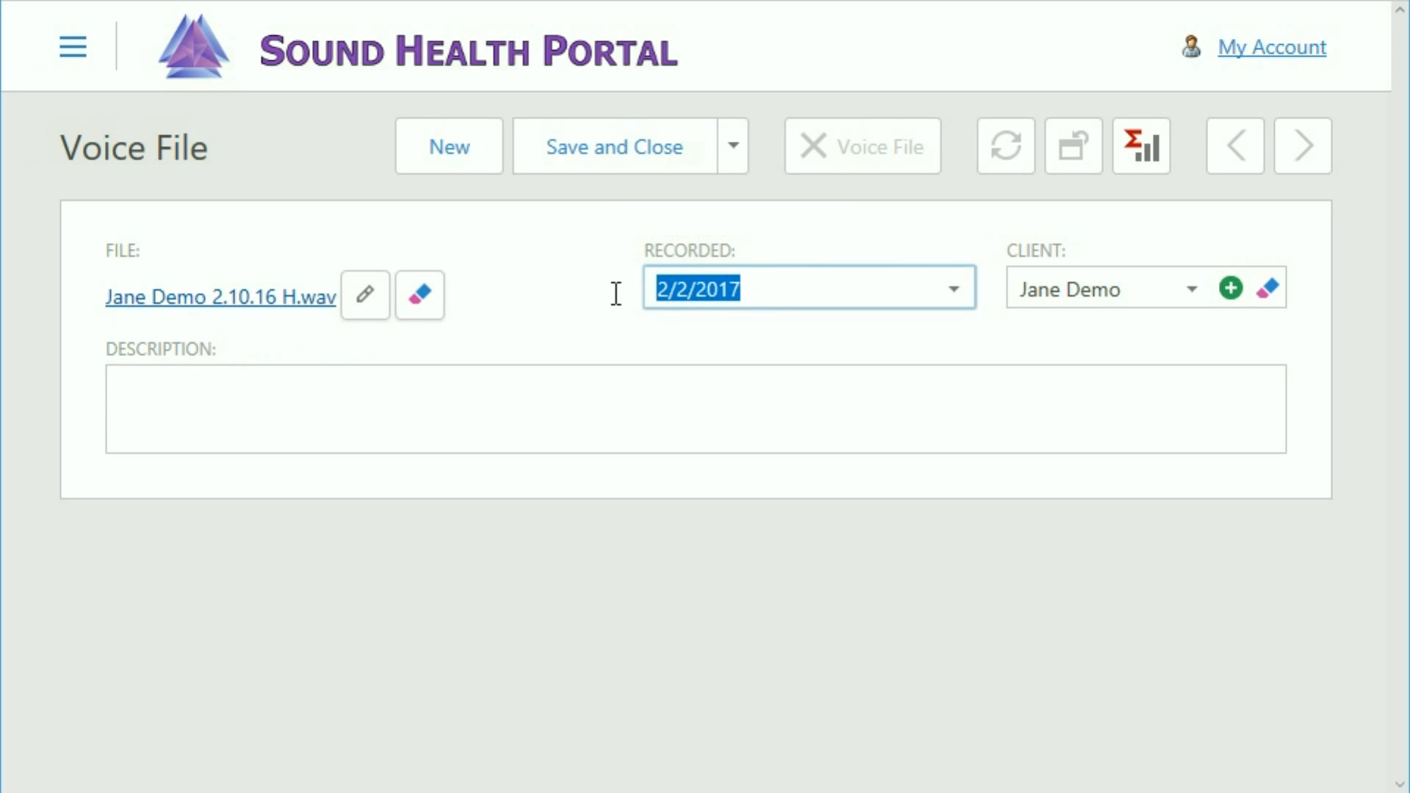
text(2/10/16)
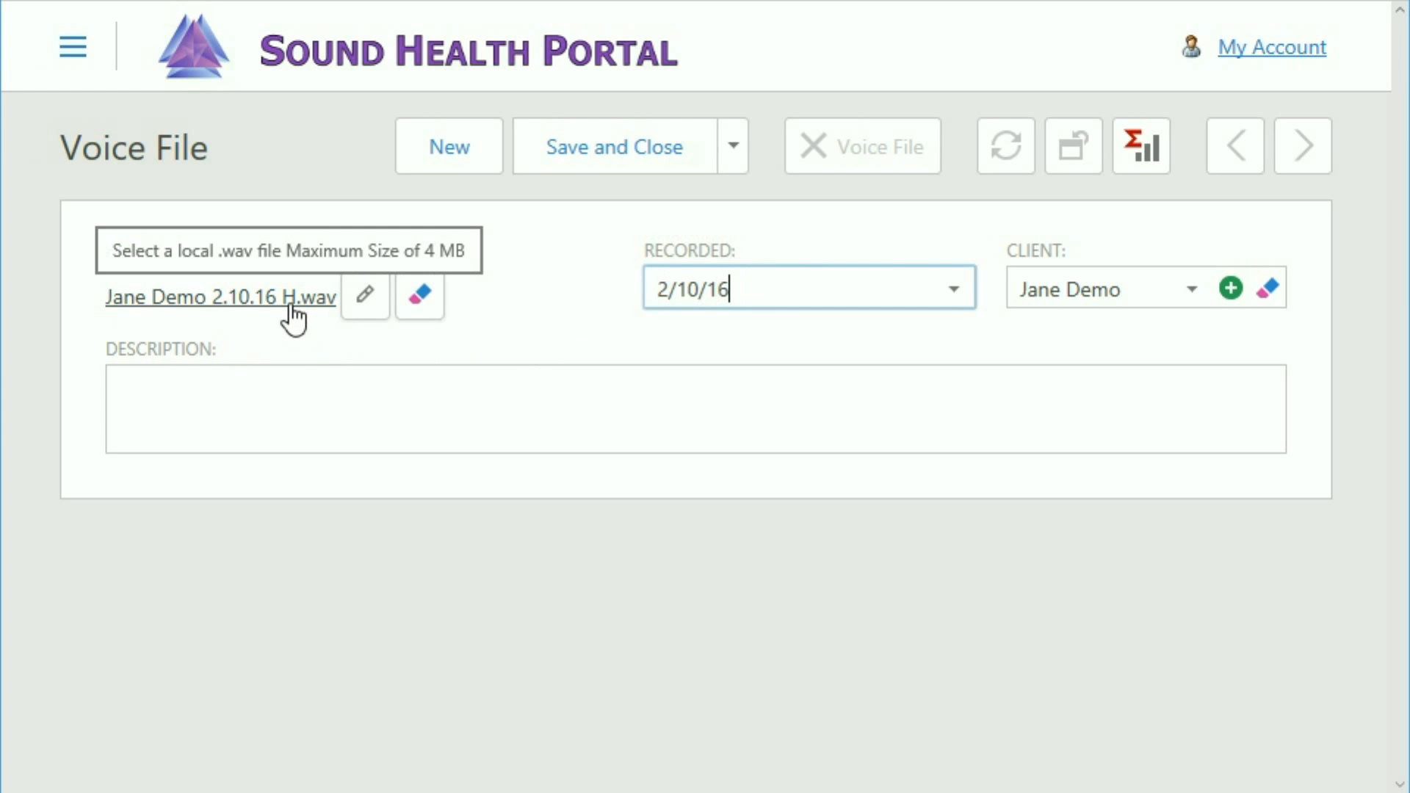
click(238, 385)
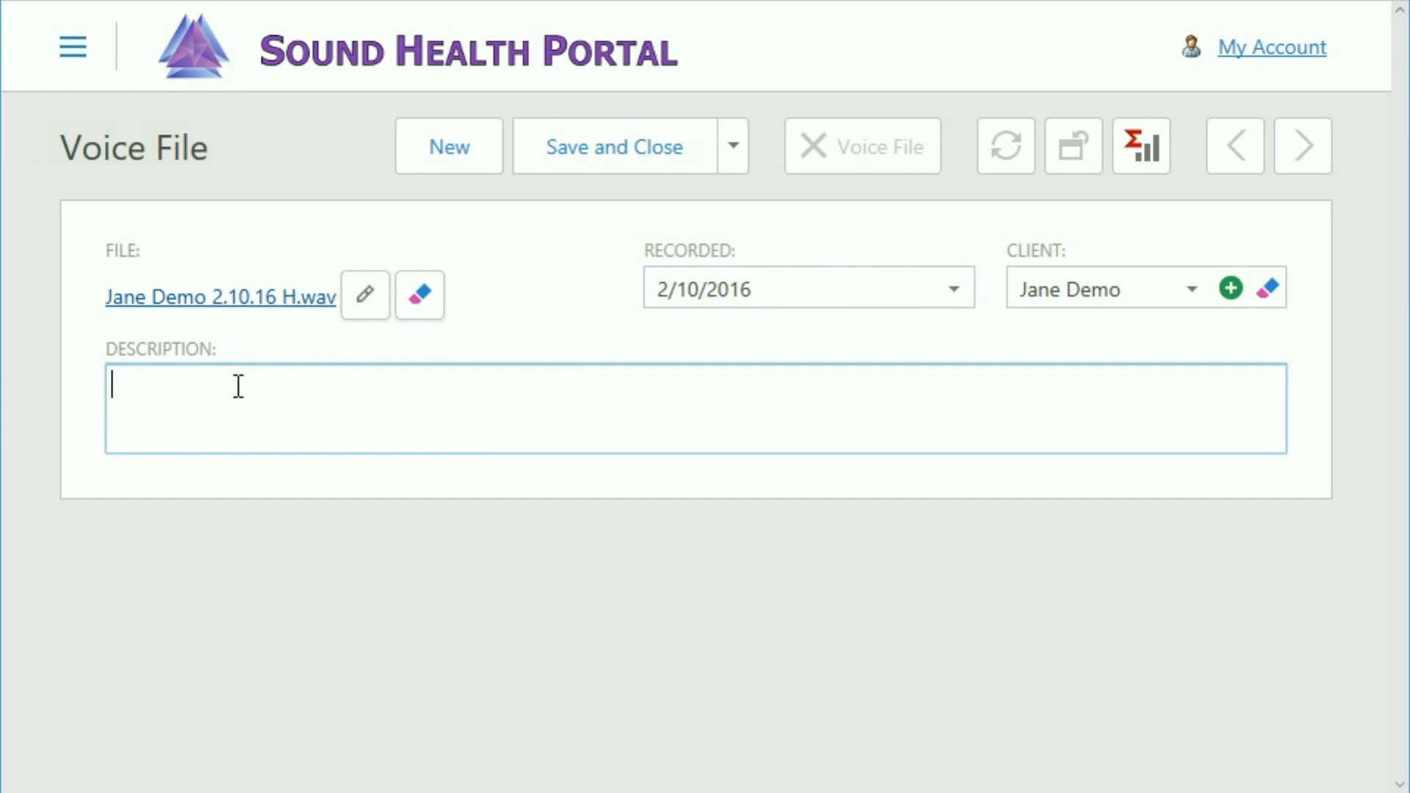
text(Health 1)
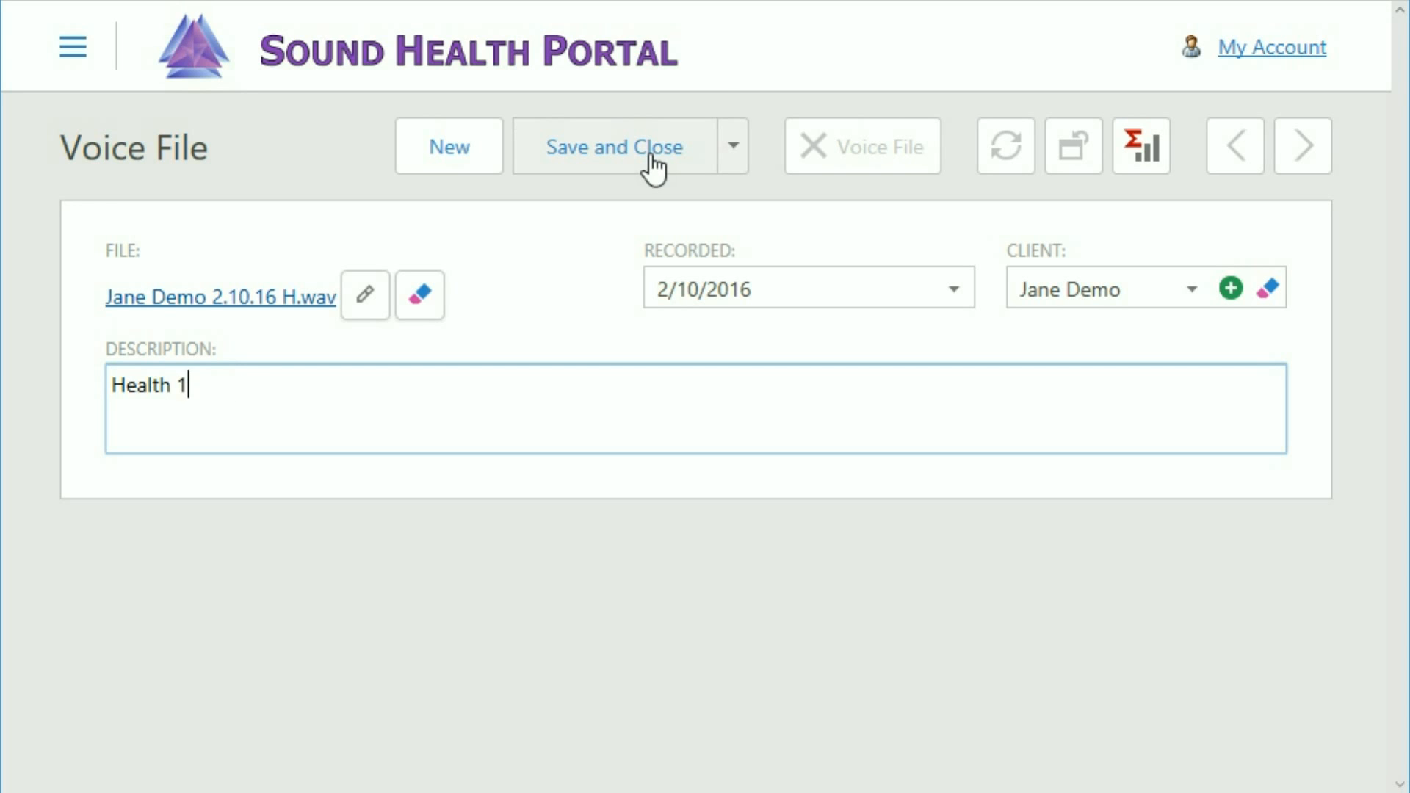
click(729, 153)
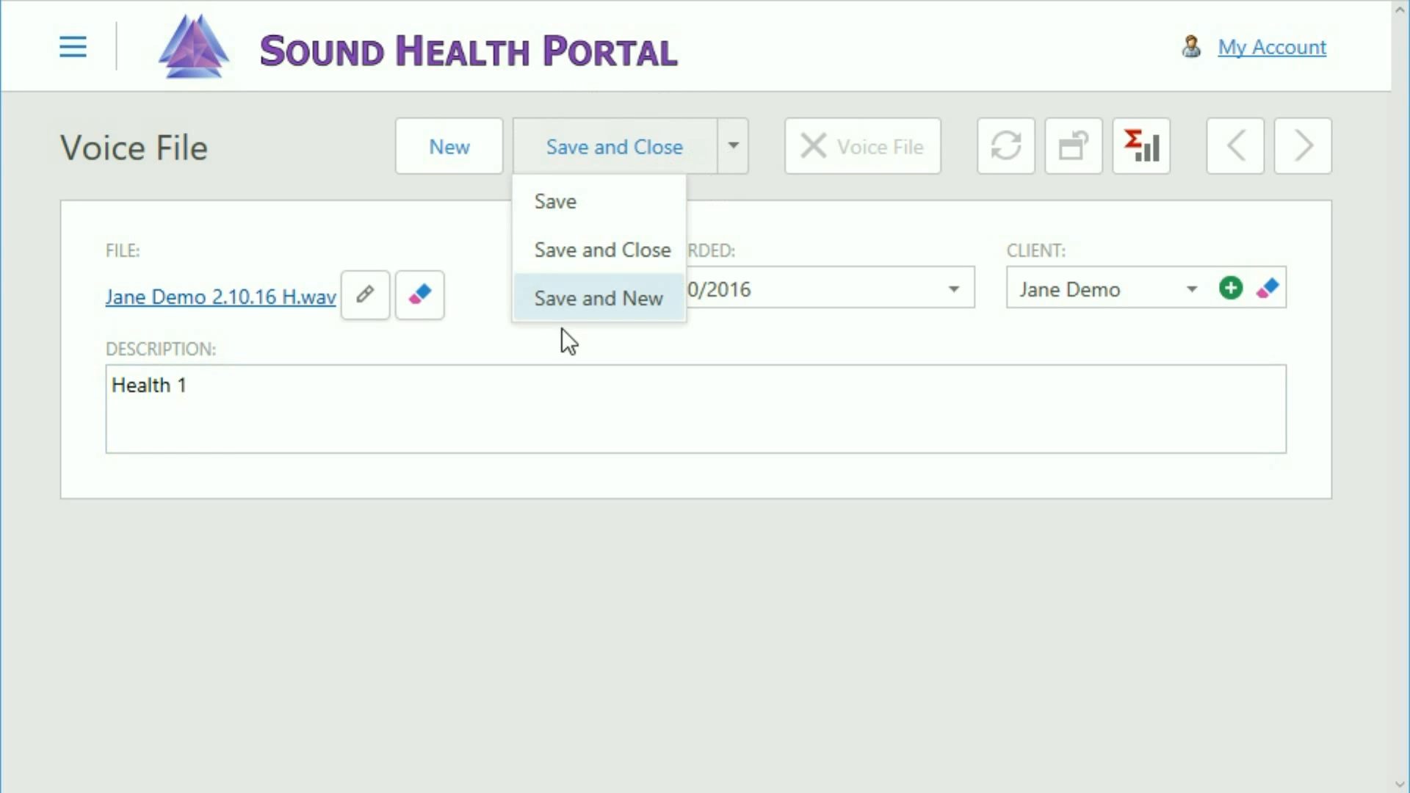
click(584, 307)
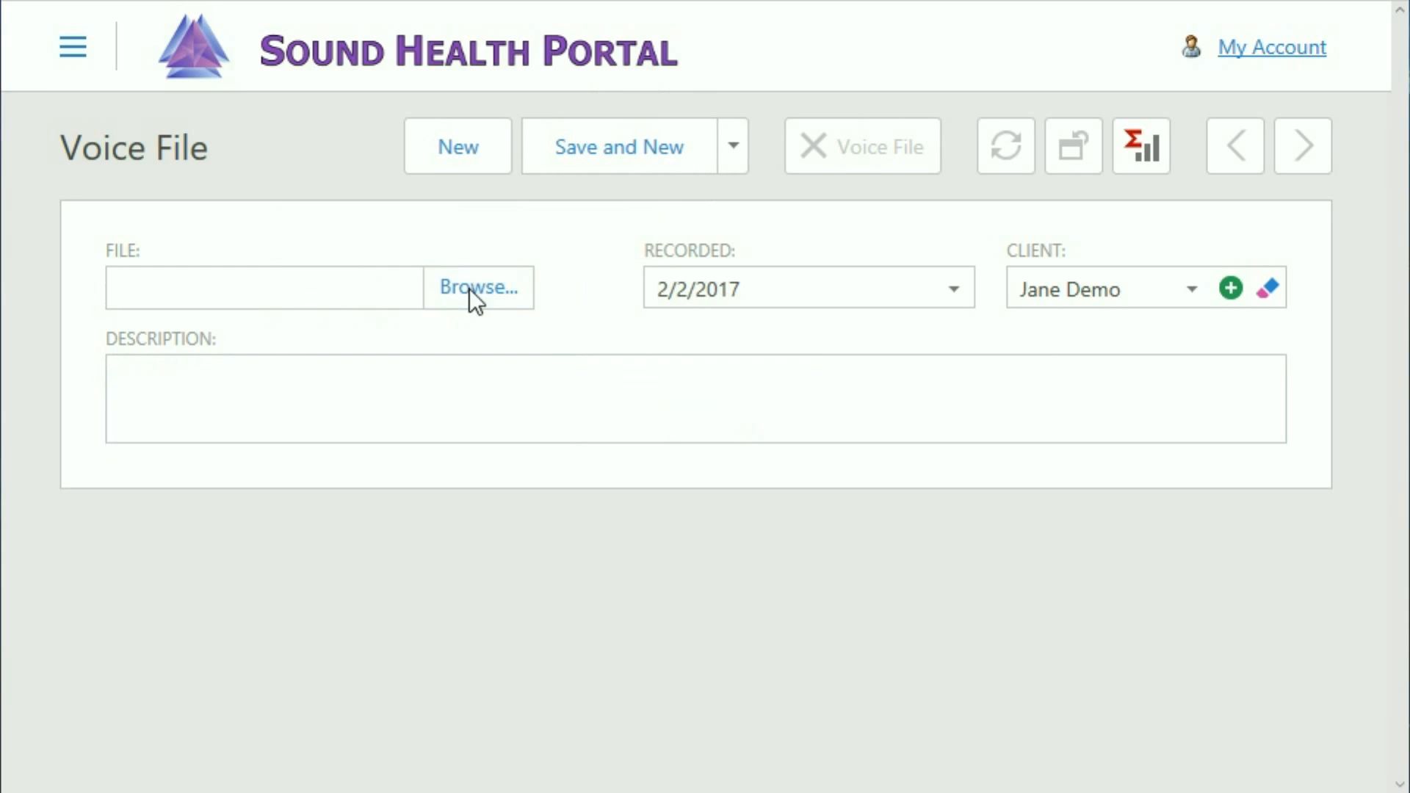
- Attach the client's 2.10.16 M recording, dated 2/10/2016 and described as "Mundane 1", and save it while starting a new voice file
click(473, 294)
click(505, 108)
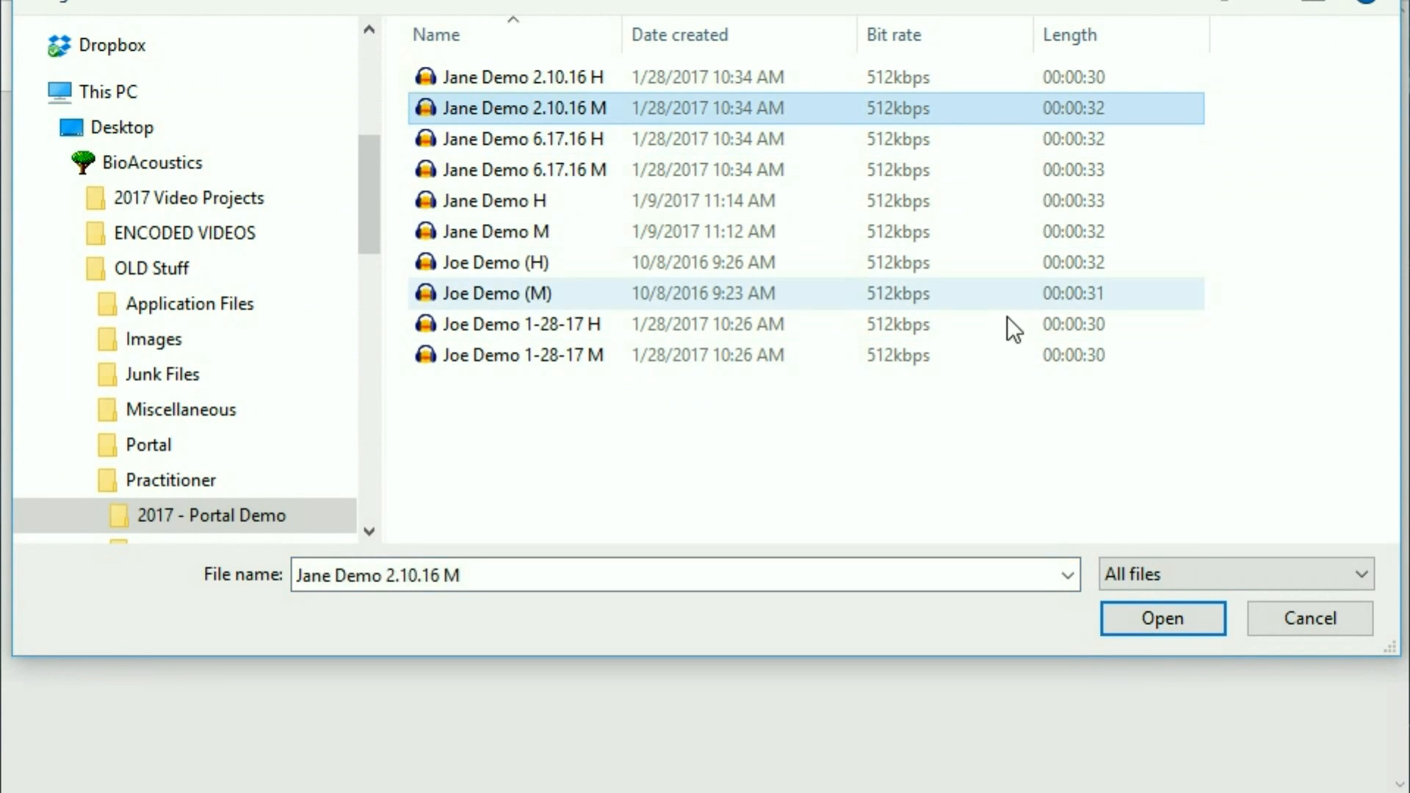
click(1159, 617)
click(808, 289)
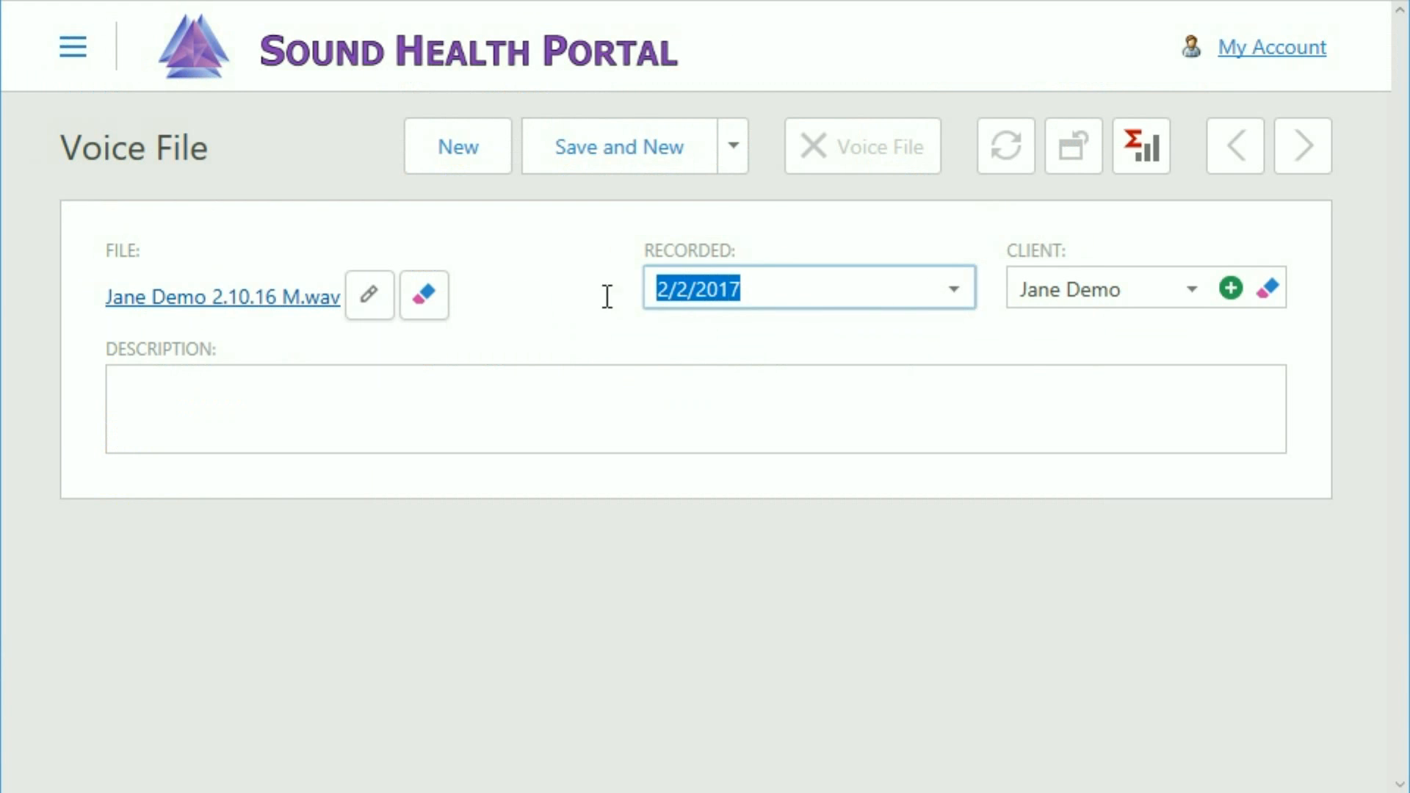
text(2/10/16)
click(287, 403)
text(Mundane 1)
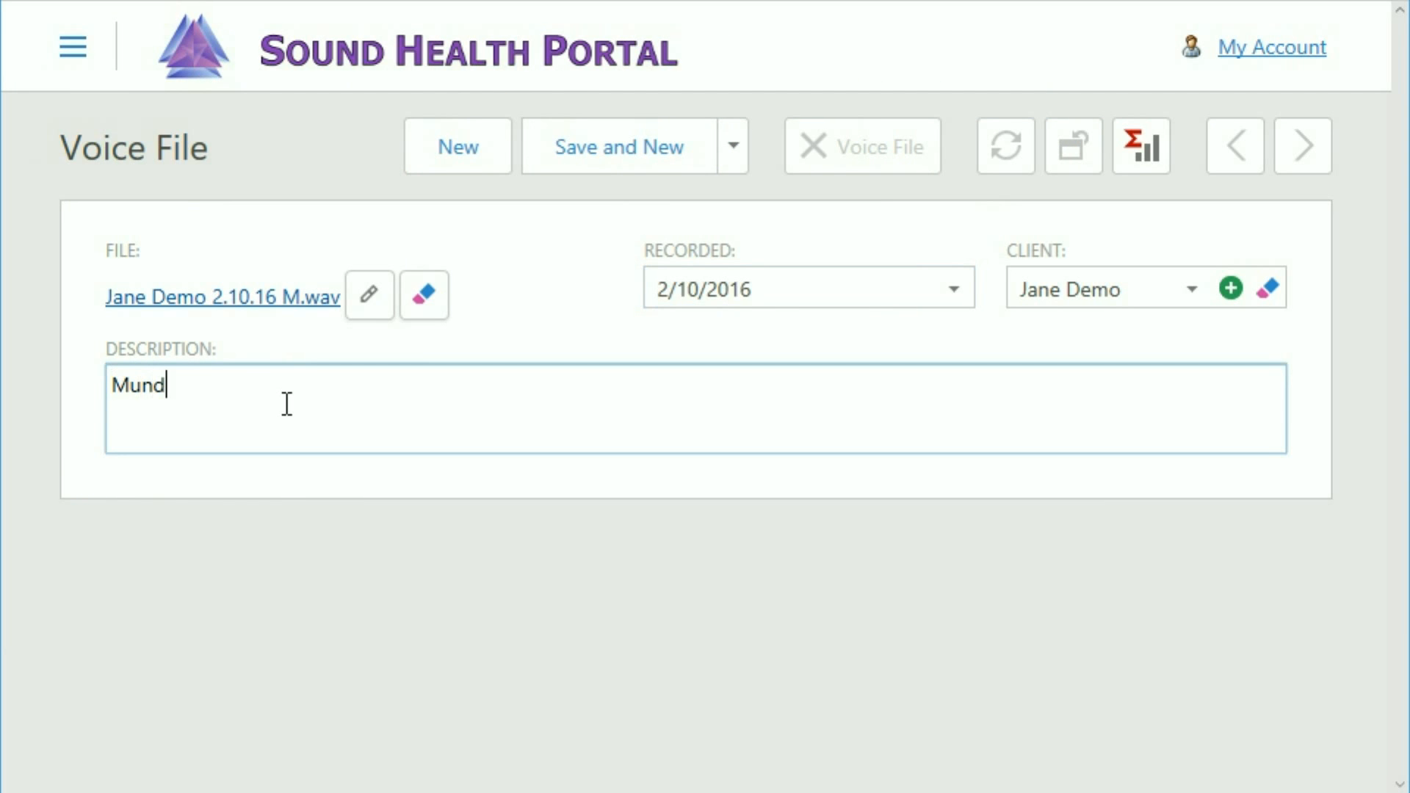
click(630, 156)
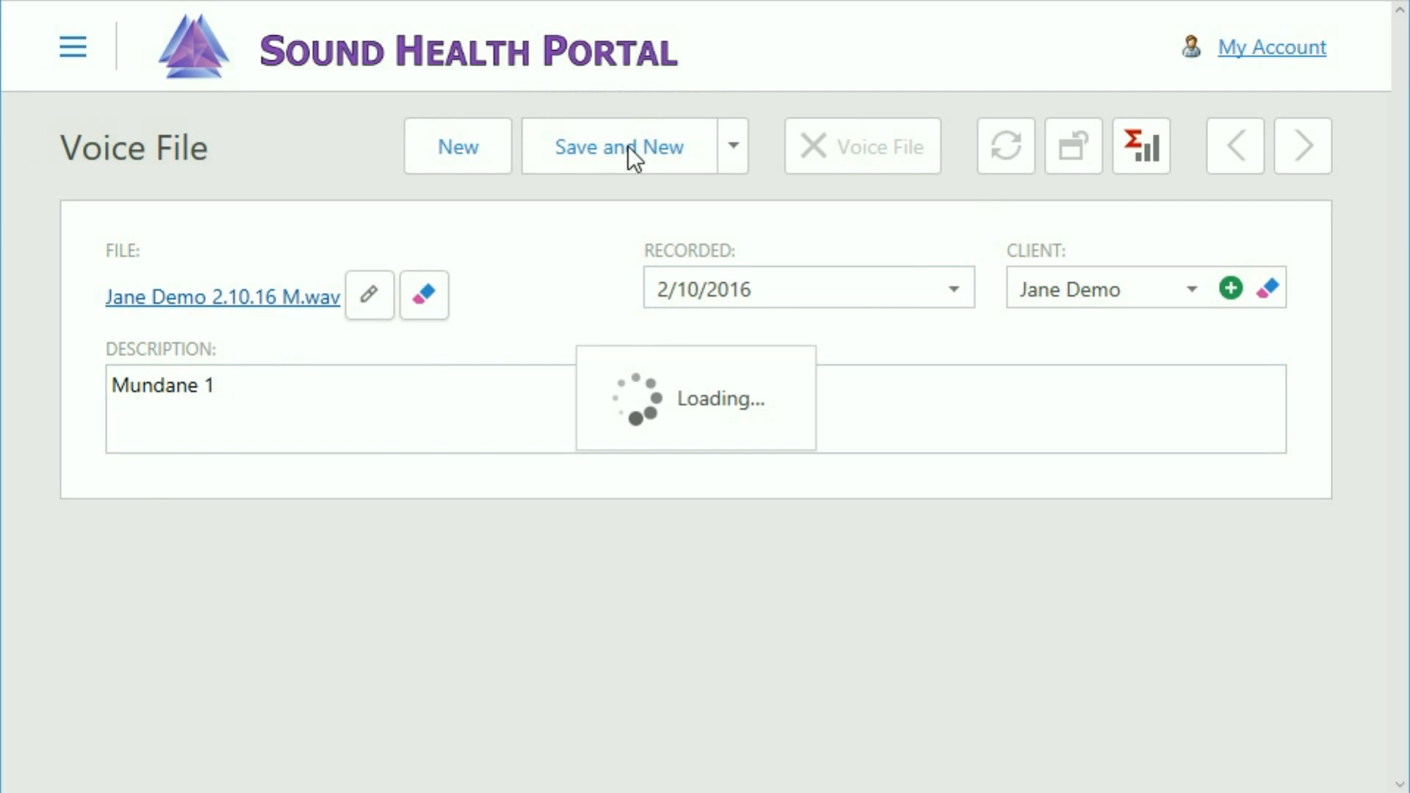
- Attach the client's 6.17.16 H recording, dated 6/17/2016 and described as "Health 2", and save it while starting a new voice file
click(474, 290)
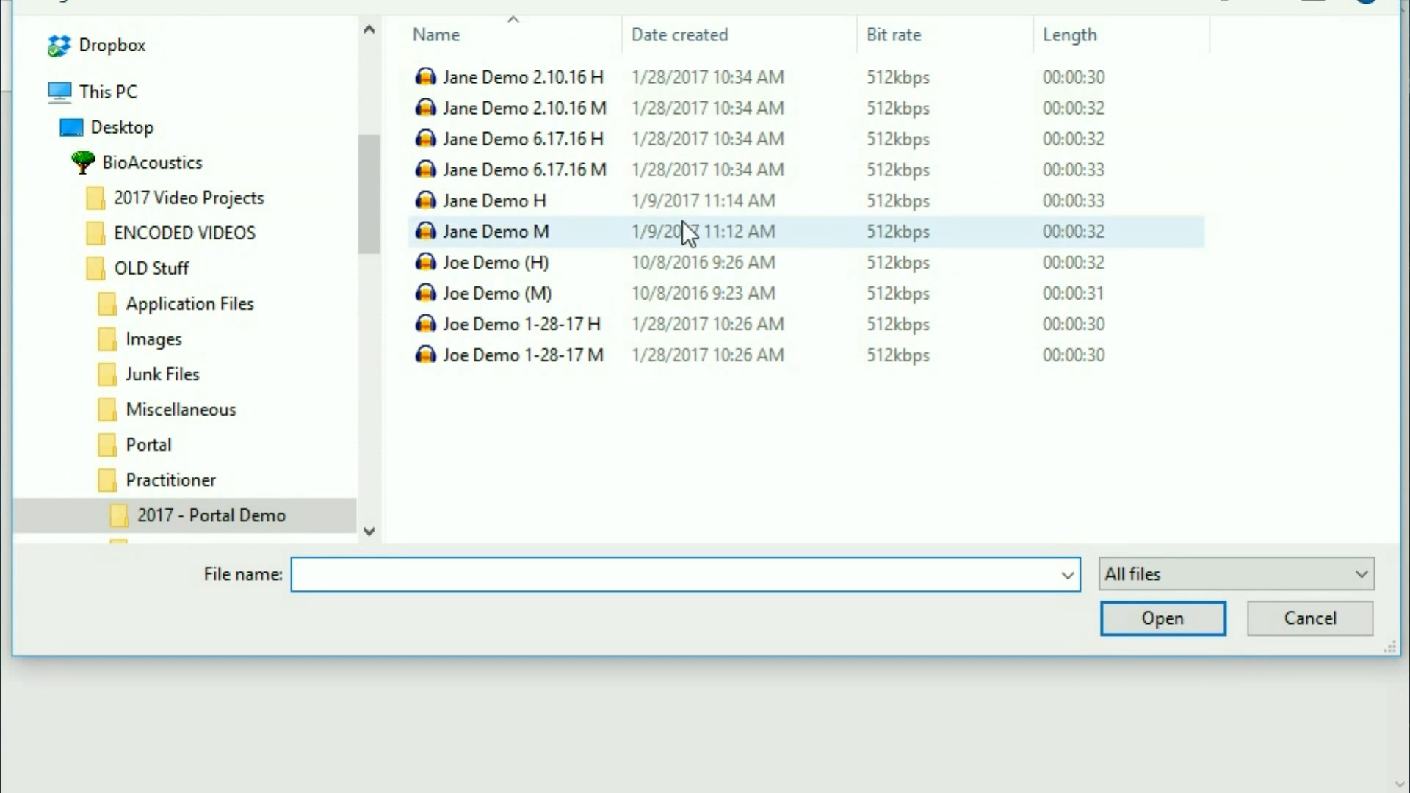
click(518, 139)
click(1149, 615)
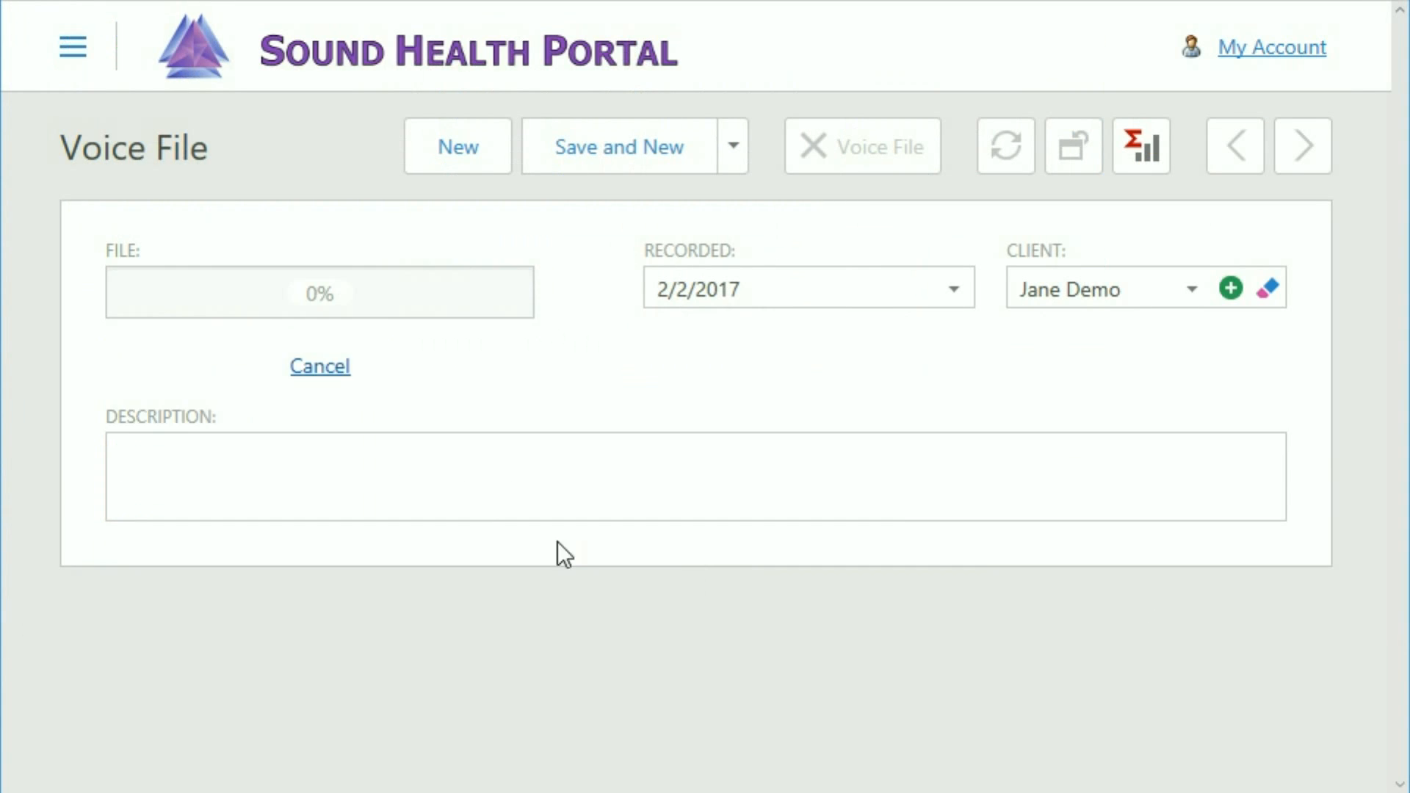
click(807, 288)
text(6/1)
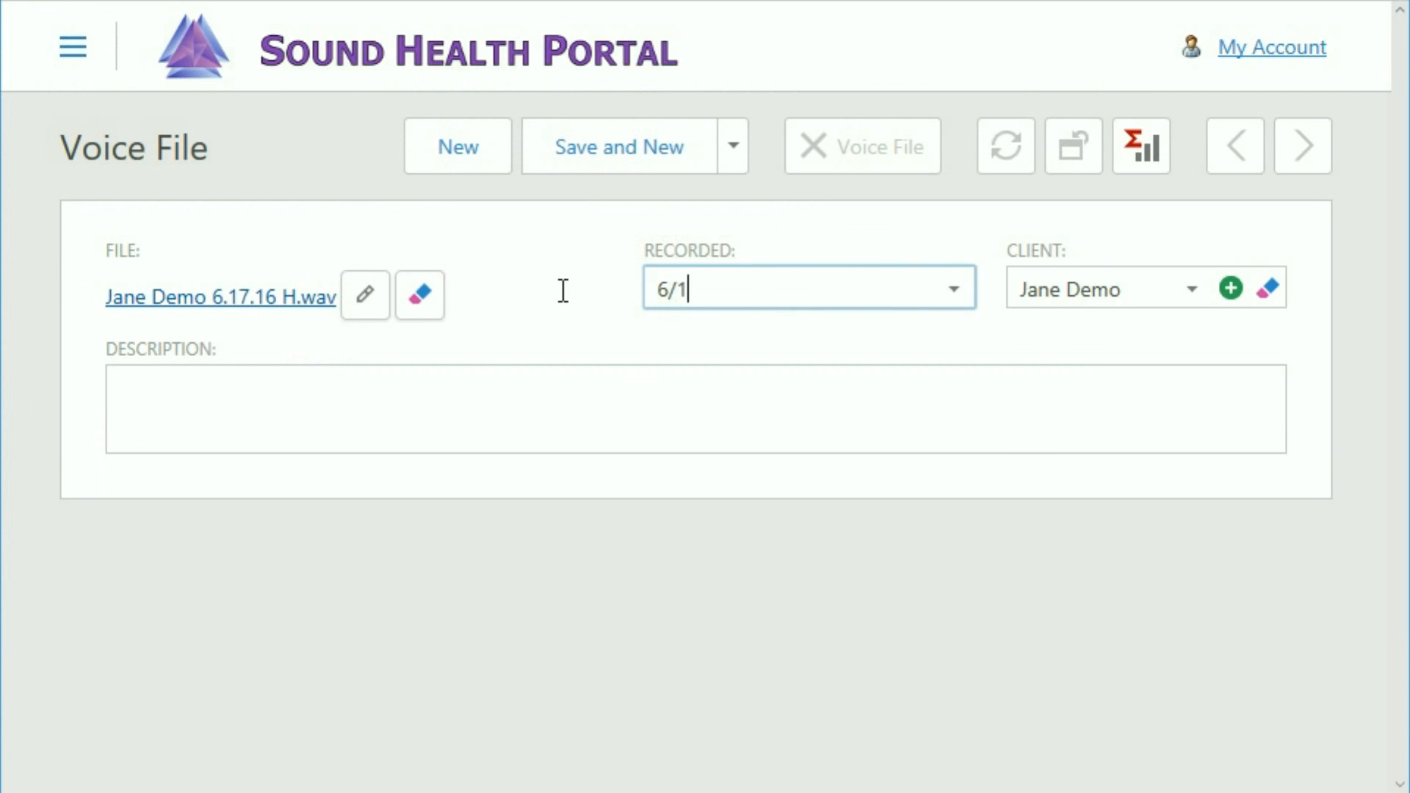
text(7/2016)
click(260, 396)
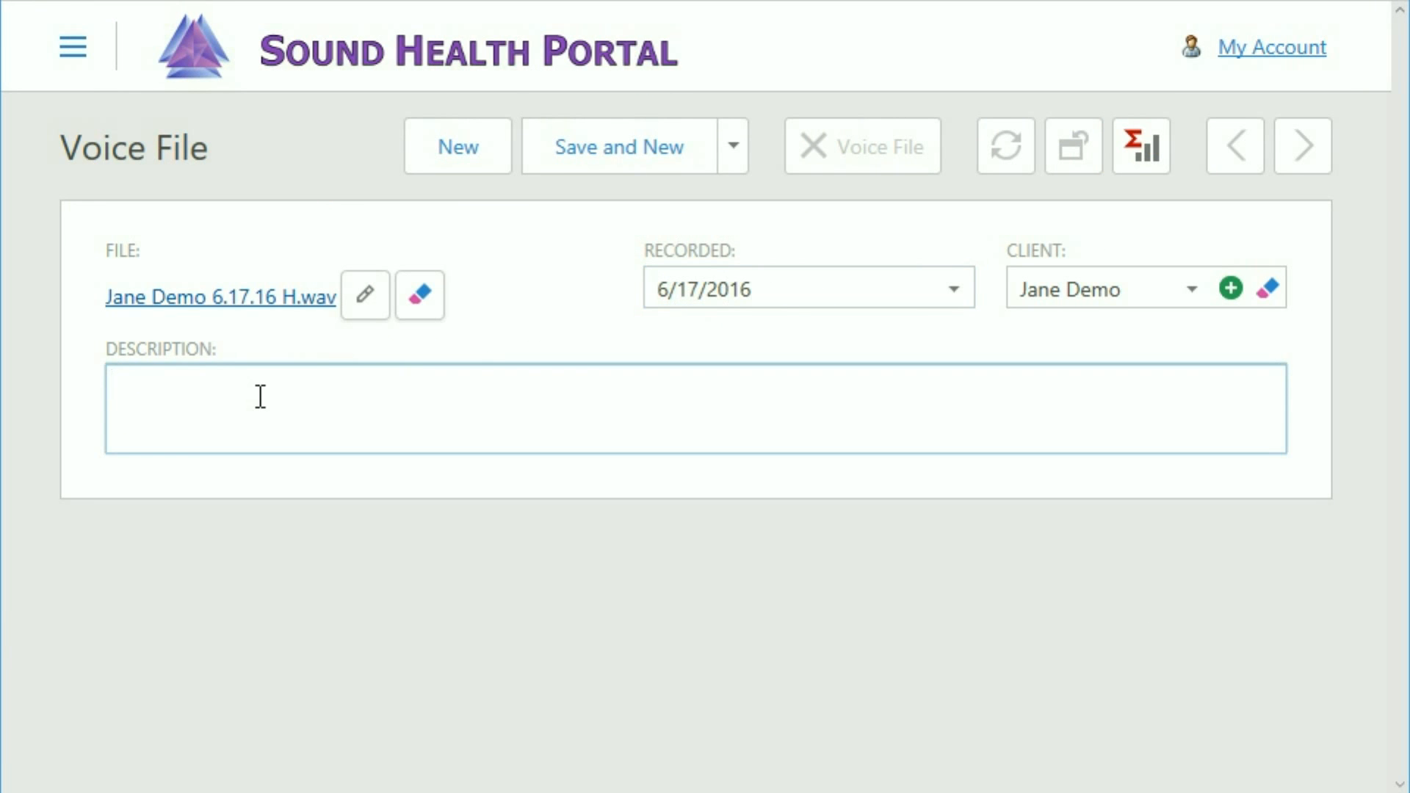
text(Health 2)
click(587, 161)
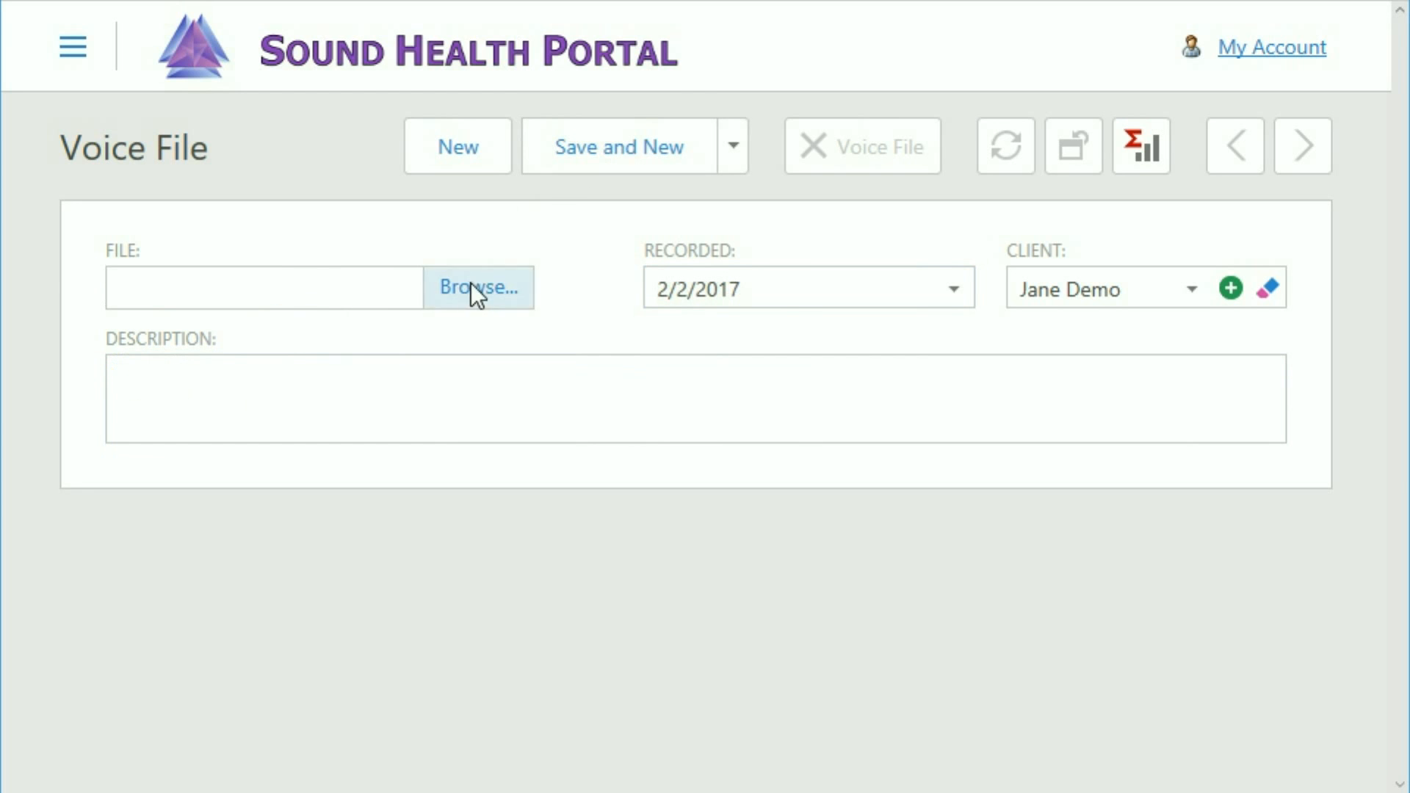
- Attach the client's 6.17.16 M recording, dated 6/17/2016 and described as "Mundane 2", and save the voice file without closing it
click(470, 288)
click(526, 169)
click(1168, 615)
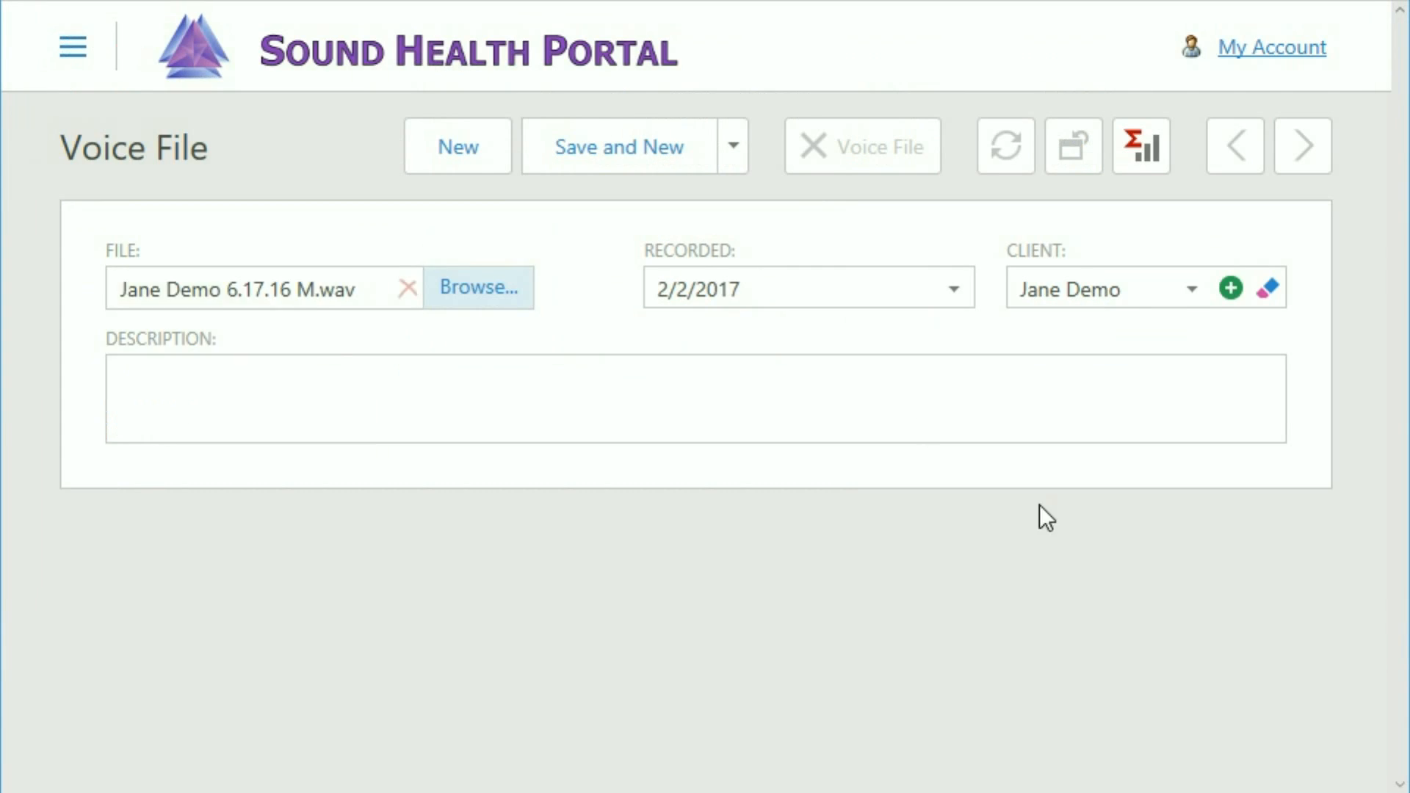
click(769, 294)
text(6/17/16)
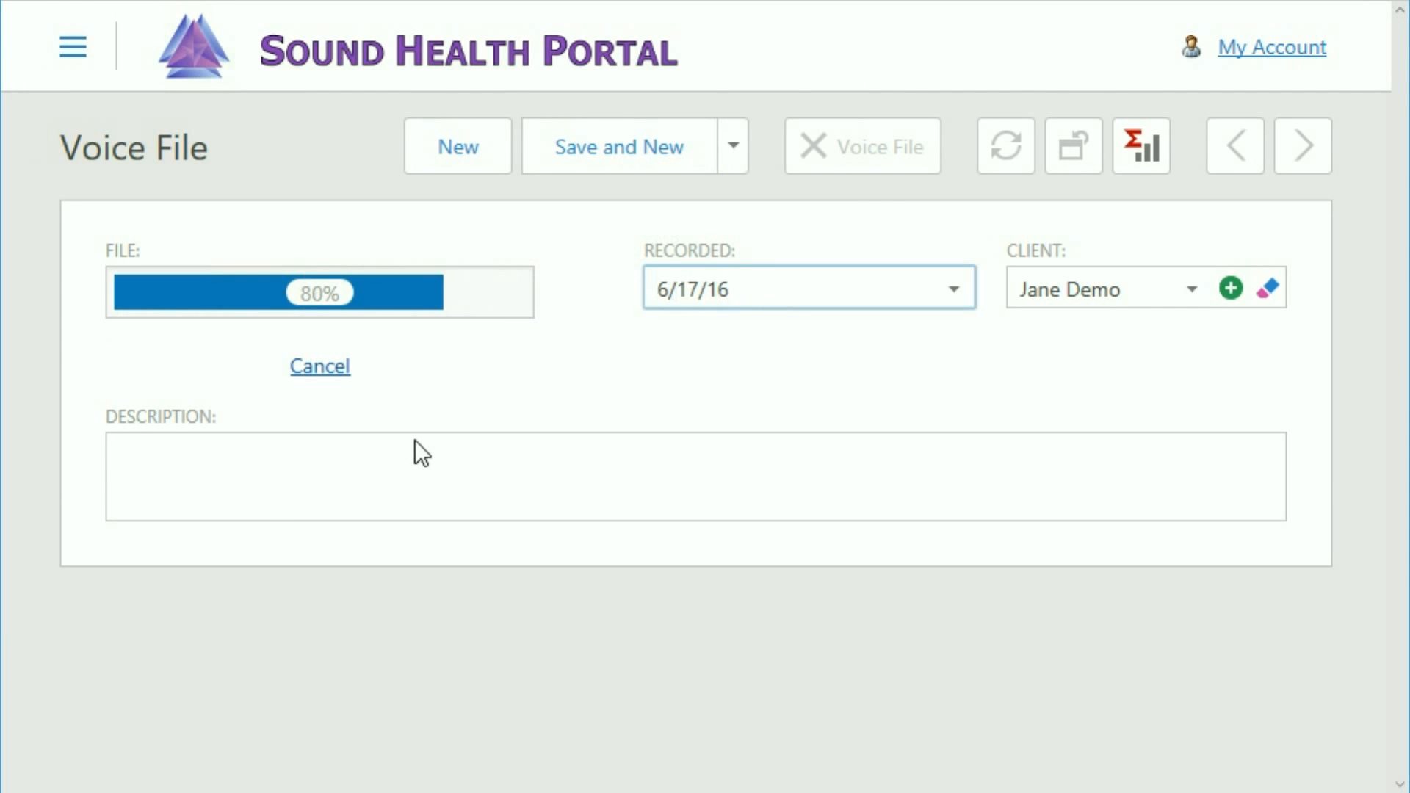
click(266, 475)
text(Mundane 2)
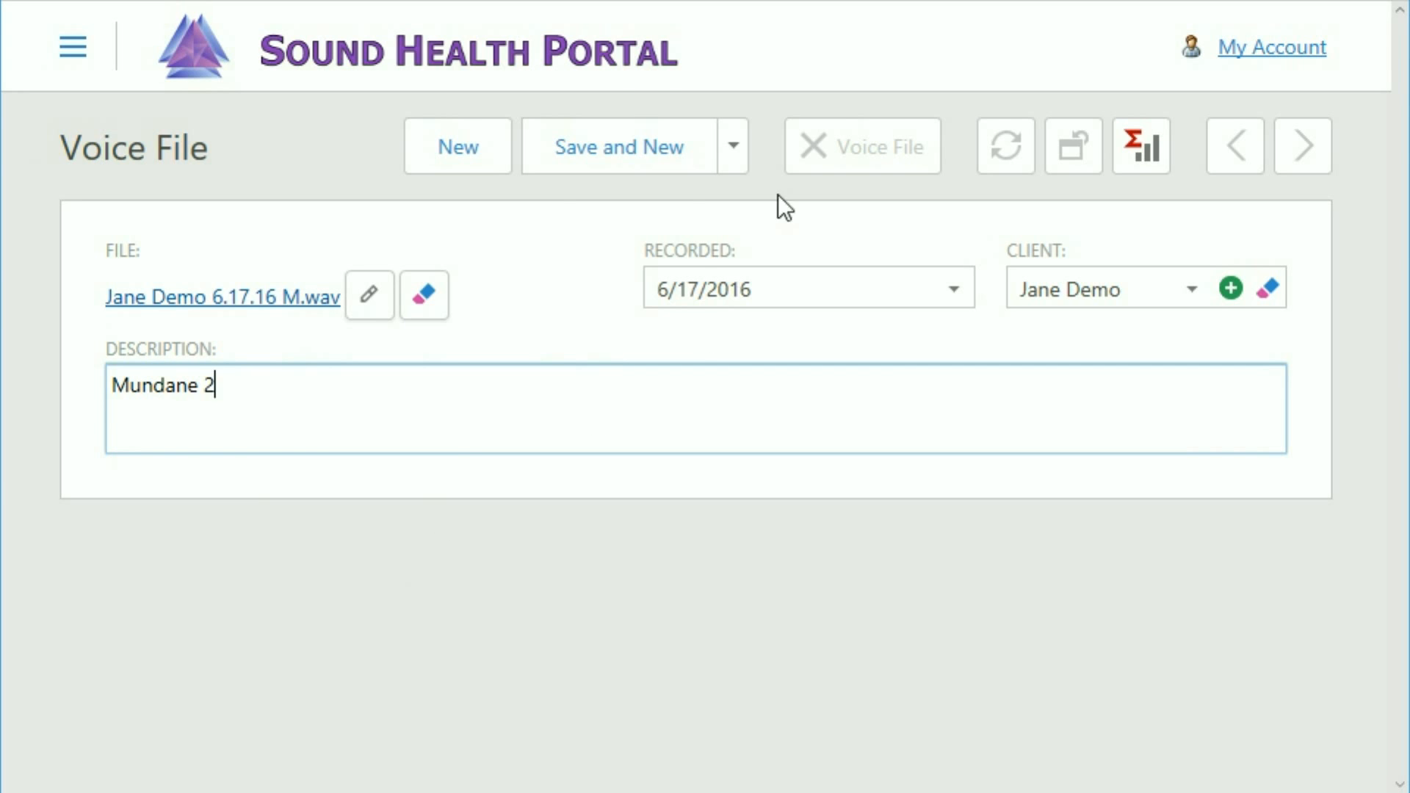
click(733, 154)
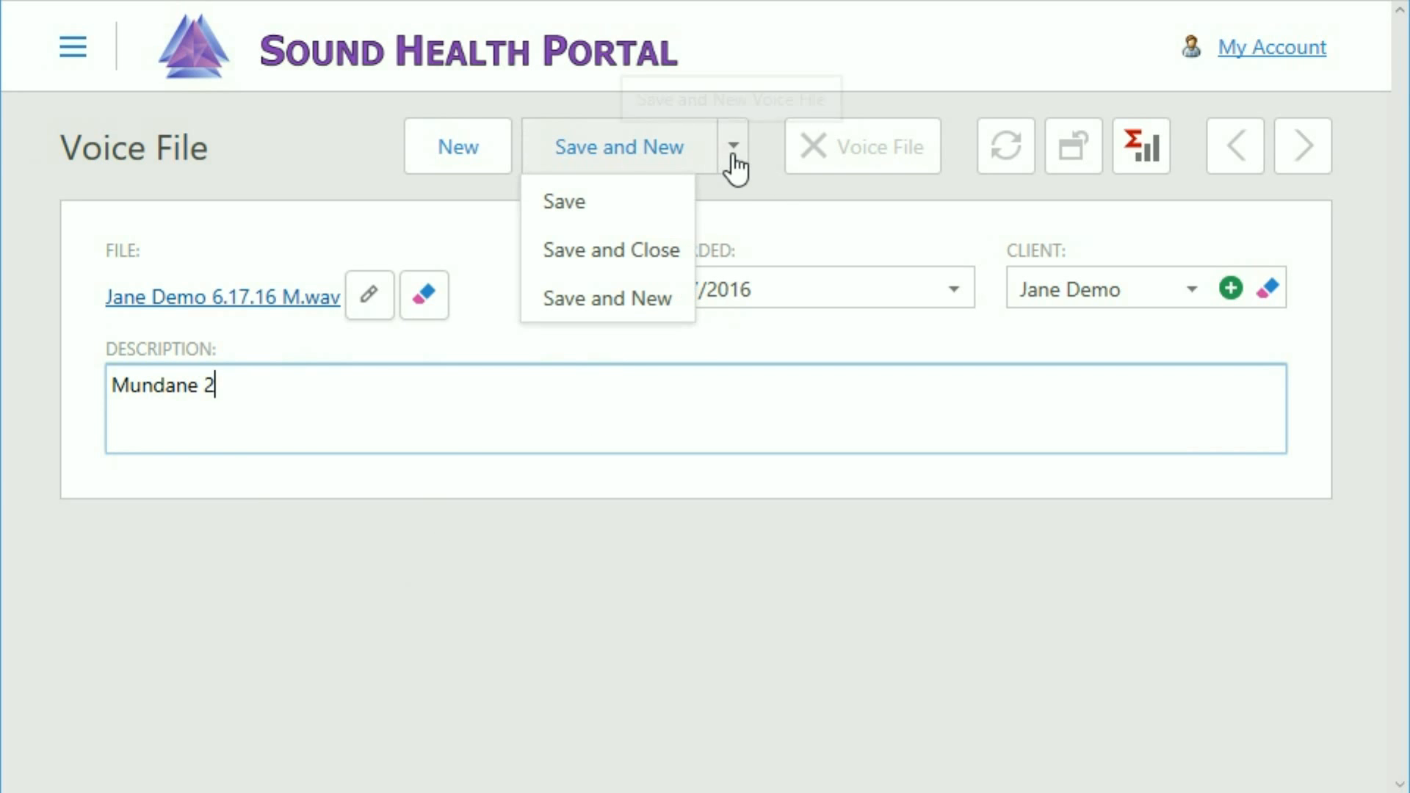
click(572, 195)
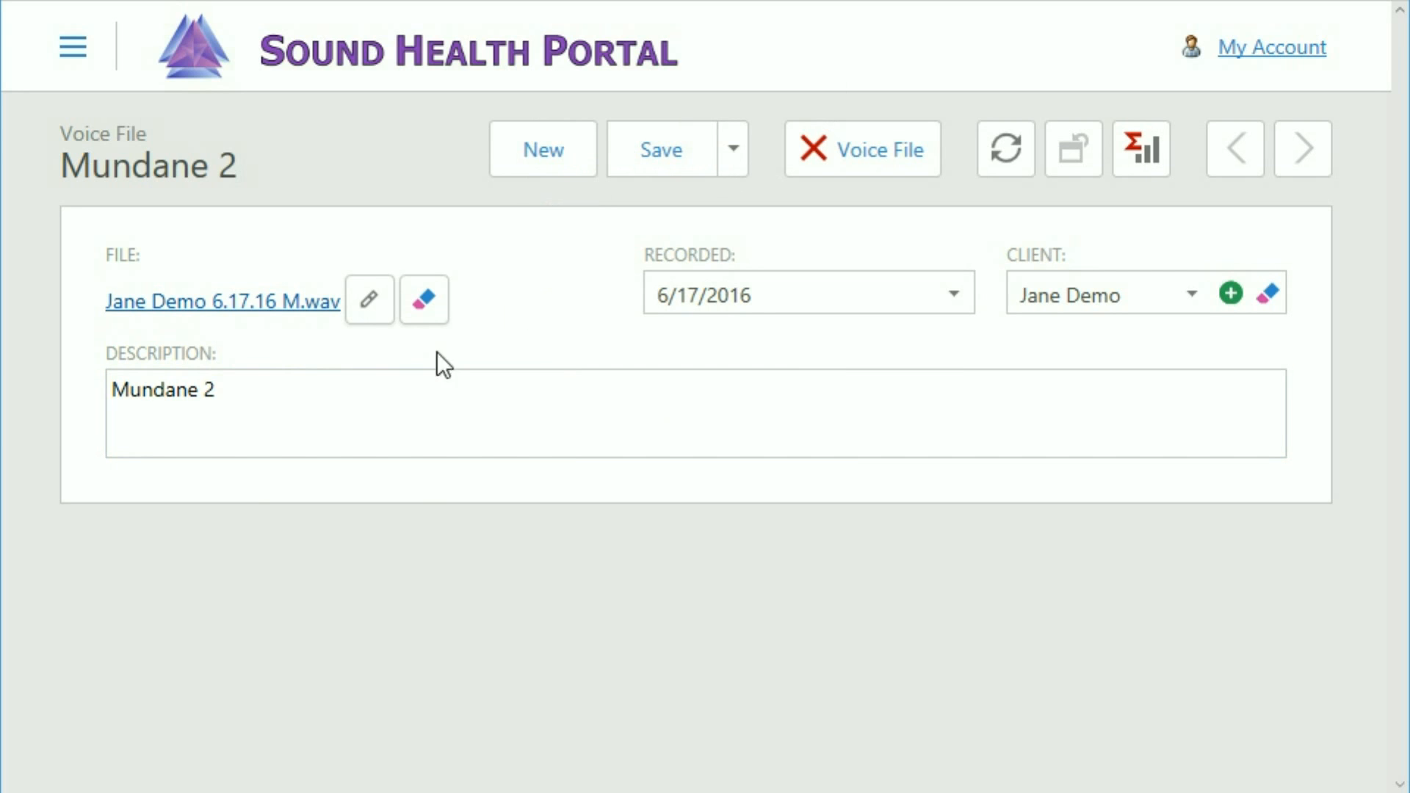
- Save and close the edit form of the Mundane 2 voice file
click(251, 399)
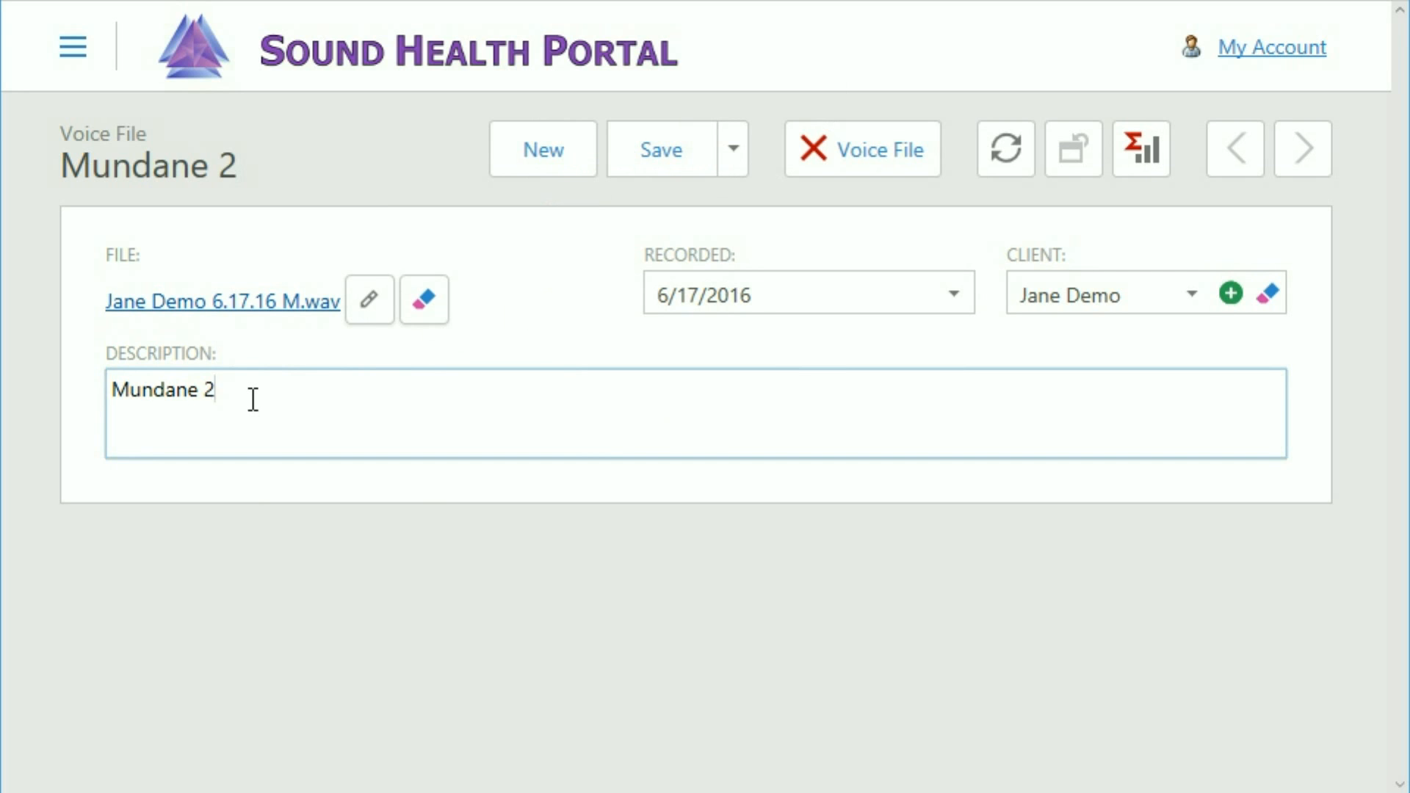
click(955, 294)
click(857, 236)
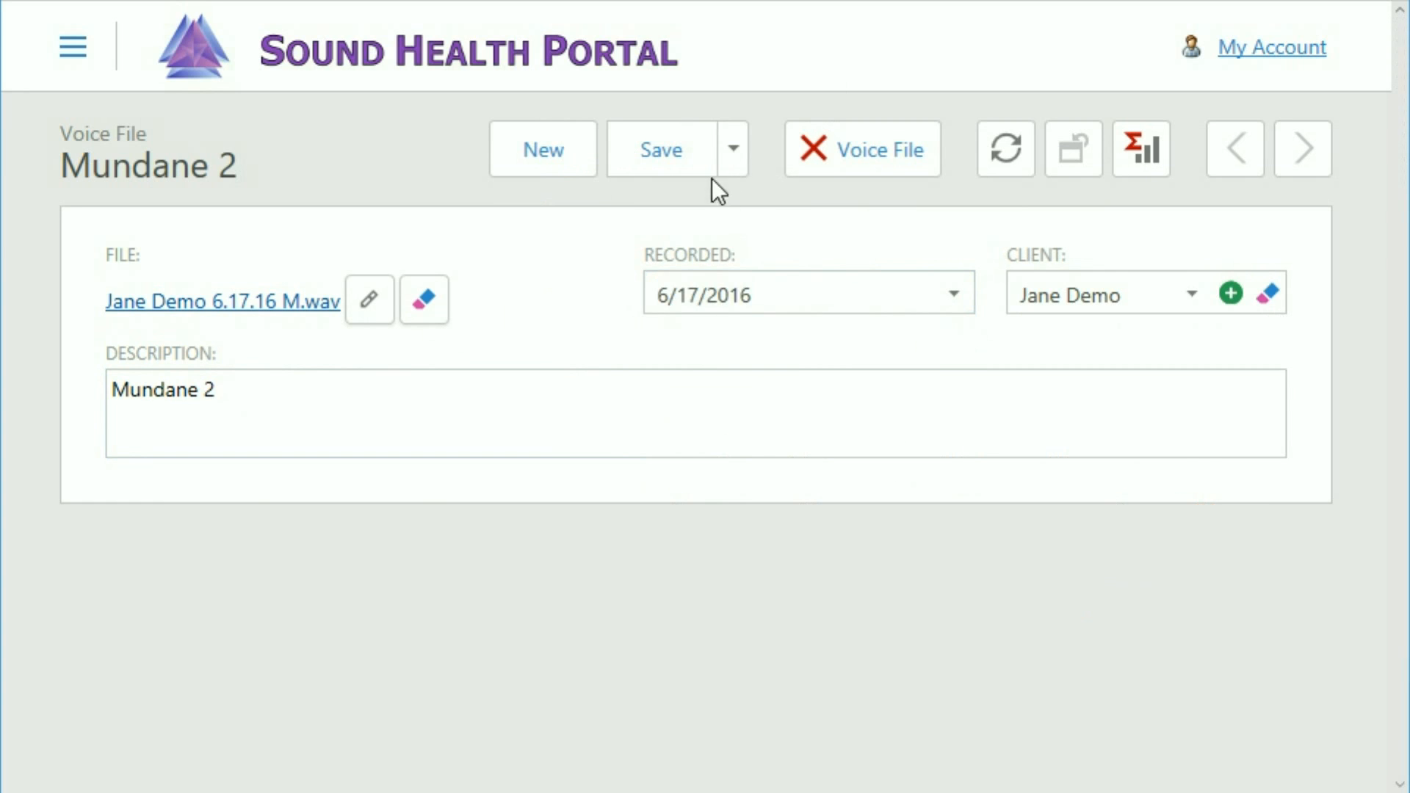
click(732, 163)
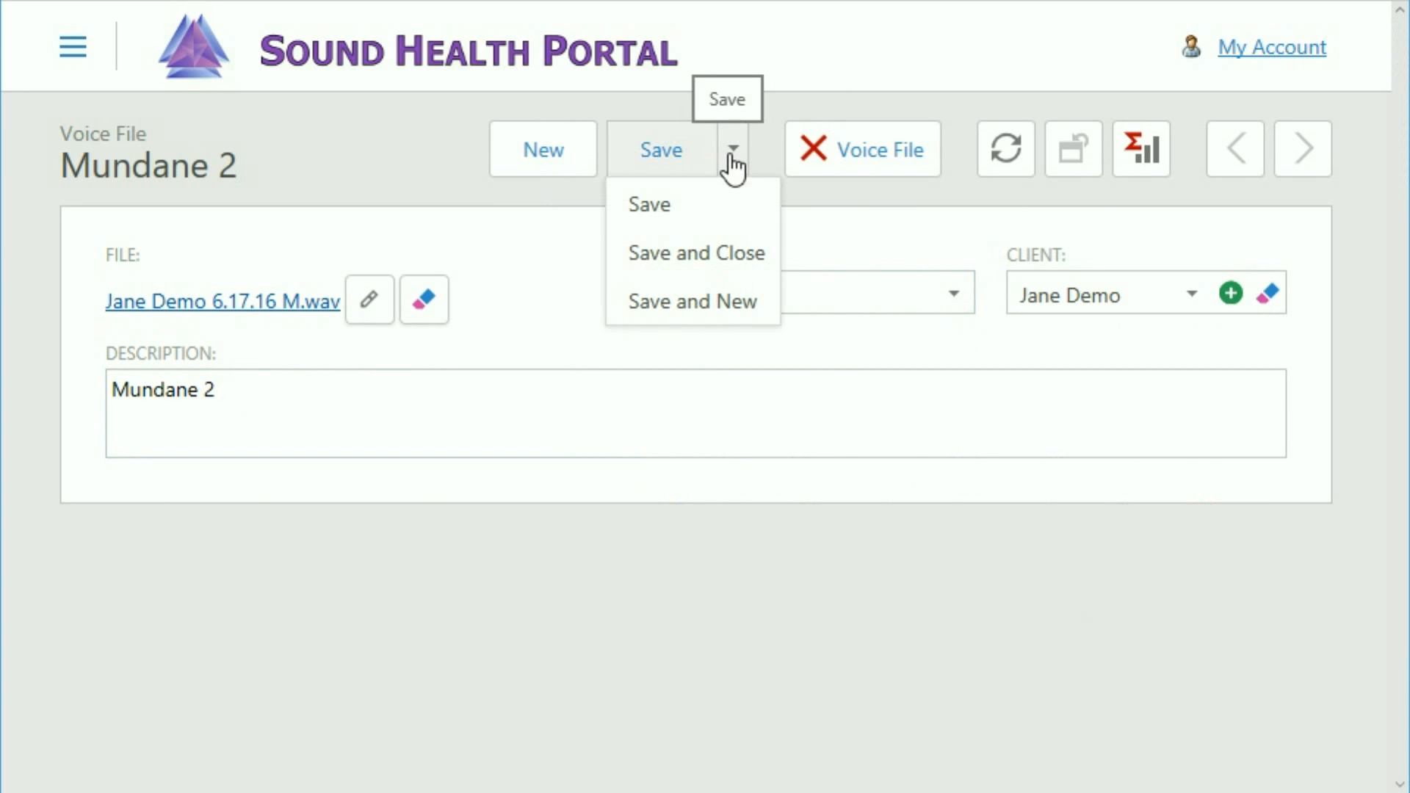
click(730, 255)
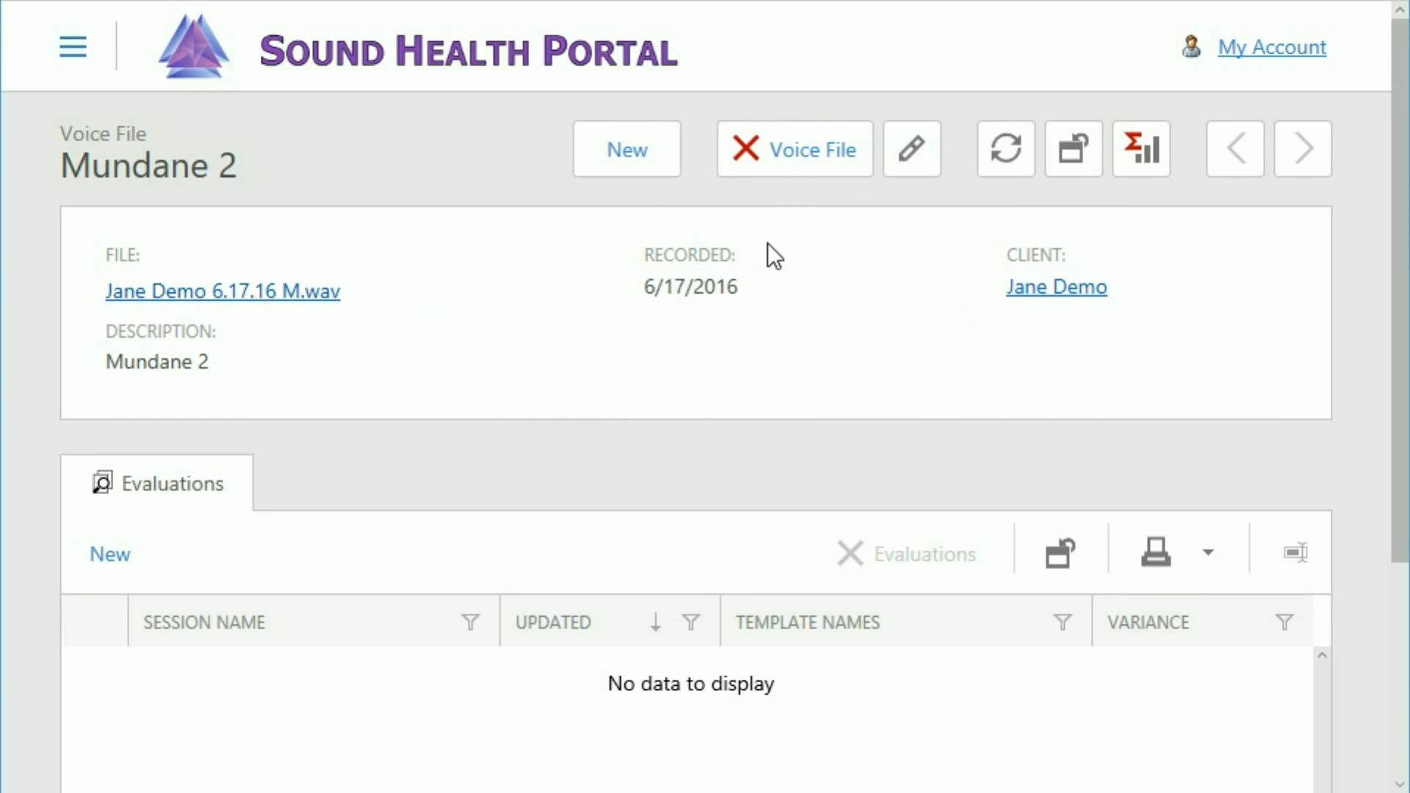
- Examine the saved voice file's Evaluations section and its description
drag(768, 244, 368, 252)
drag(87, 483, 224, 482)
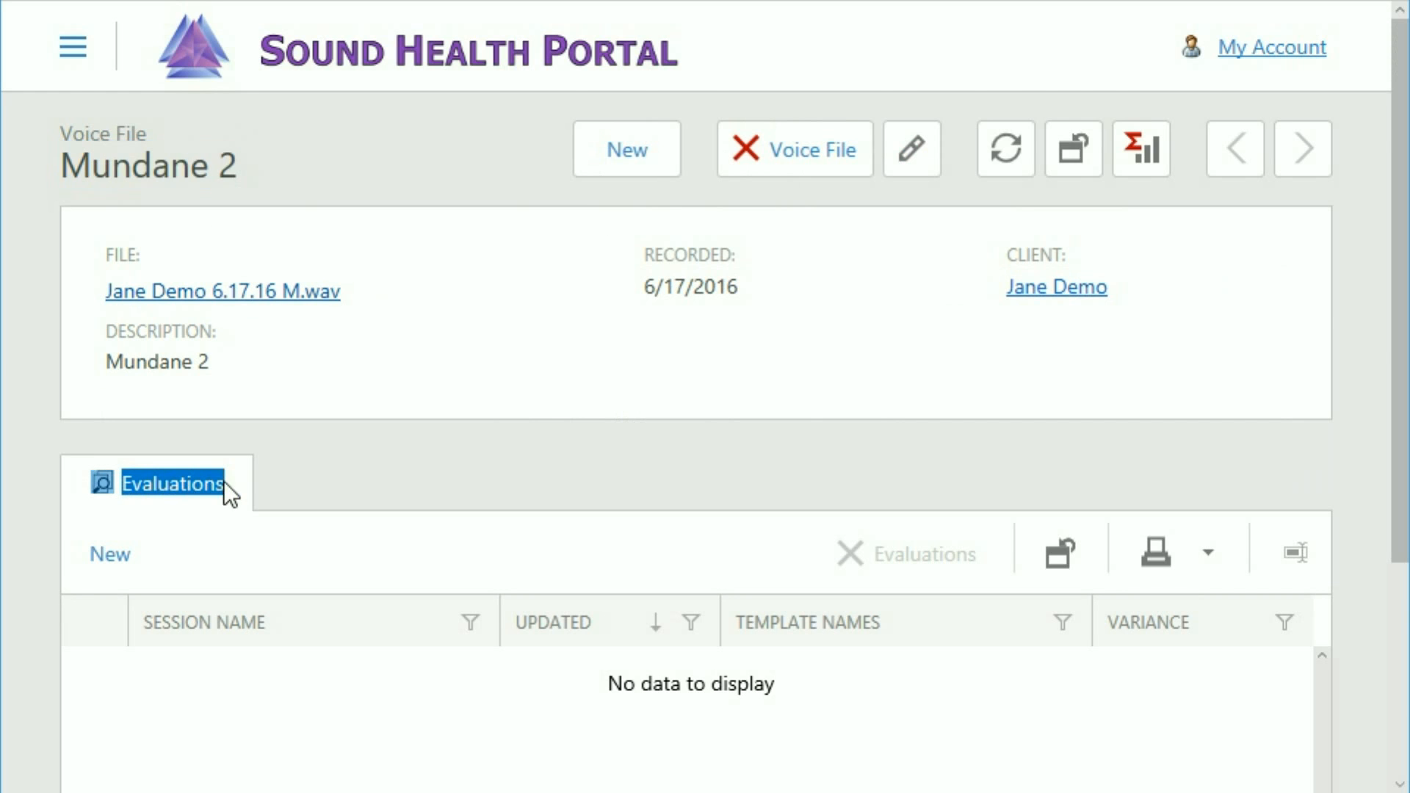
scroll(346, 473, down, 3)
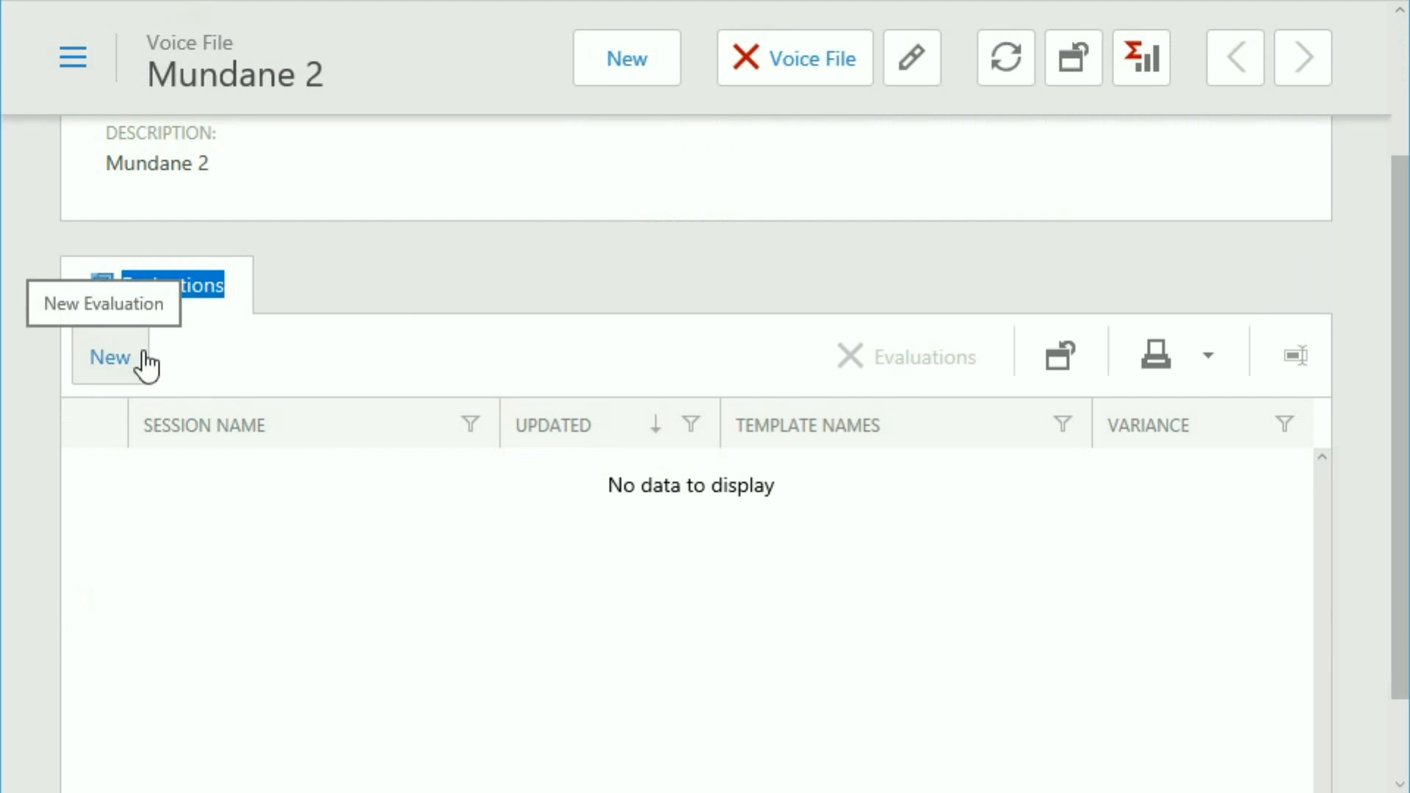
scroll(355, 298, up, 3)
triple_click(239, 363)
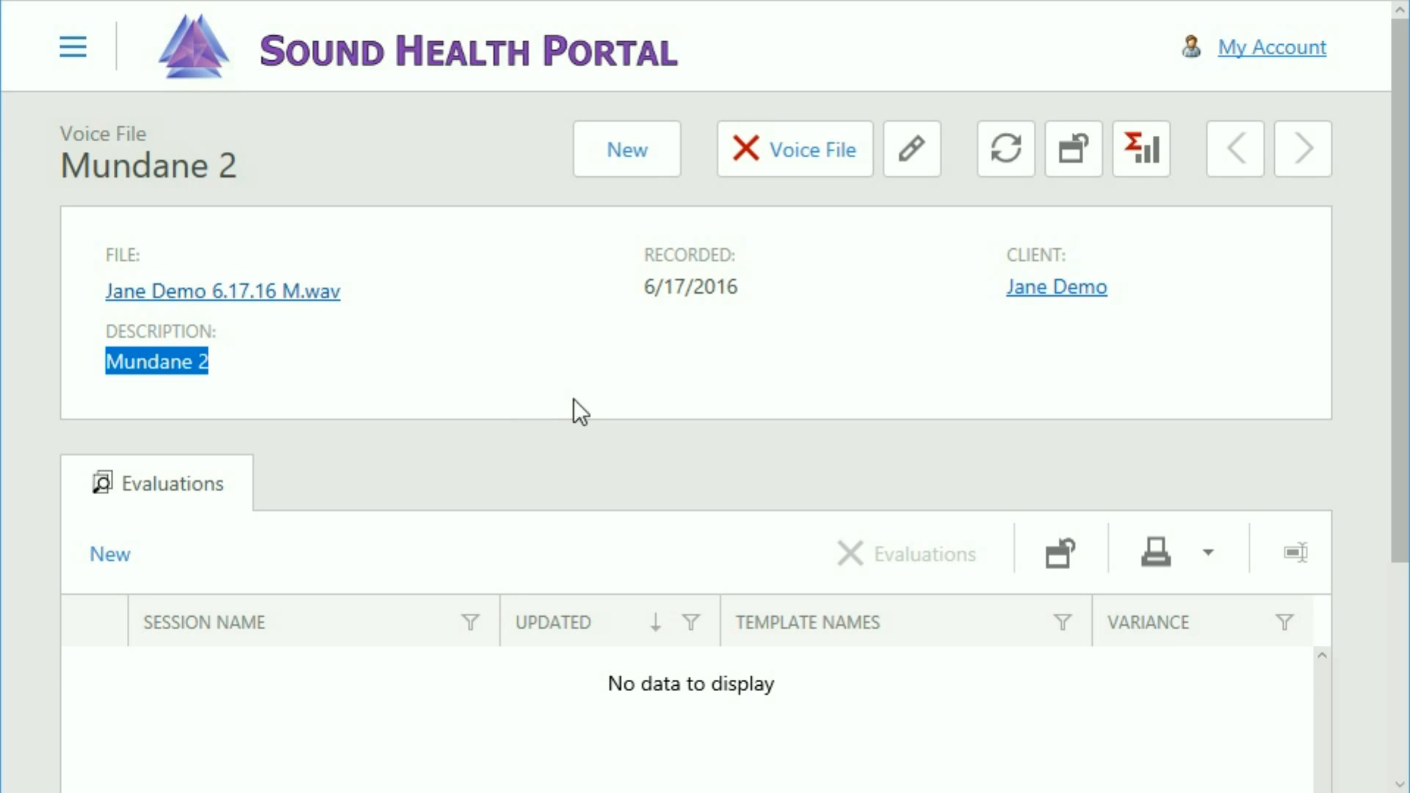
- Return to the client's record, create another voice file and attach the client's undated H recording
click(1073, 286)
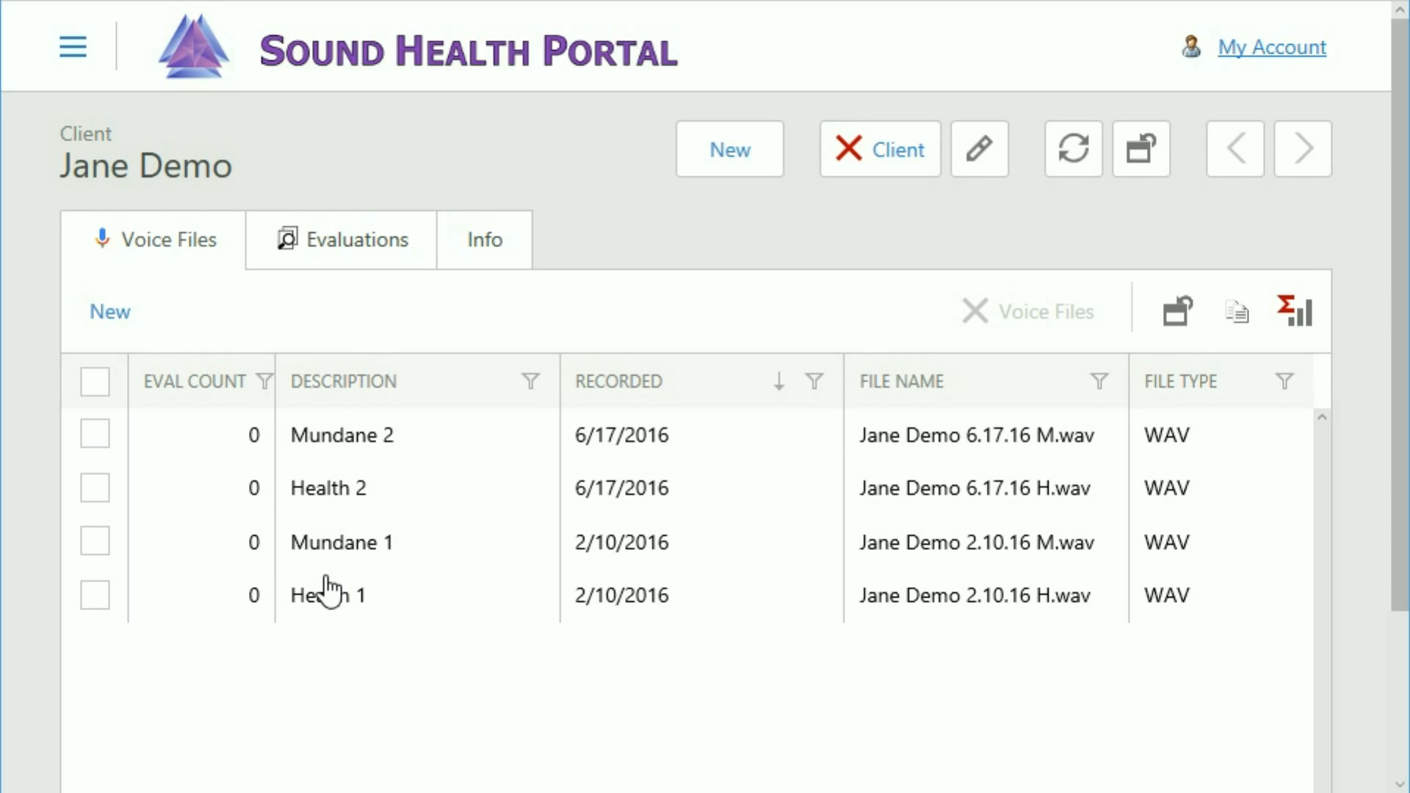
click(109, 313)
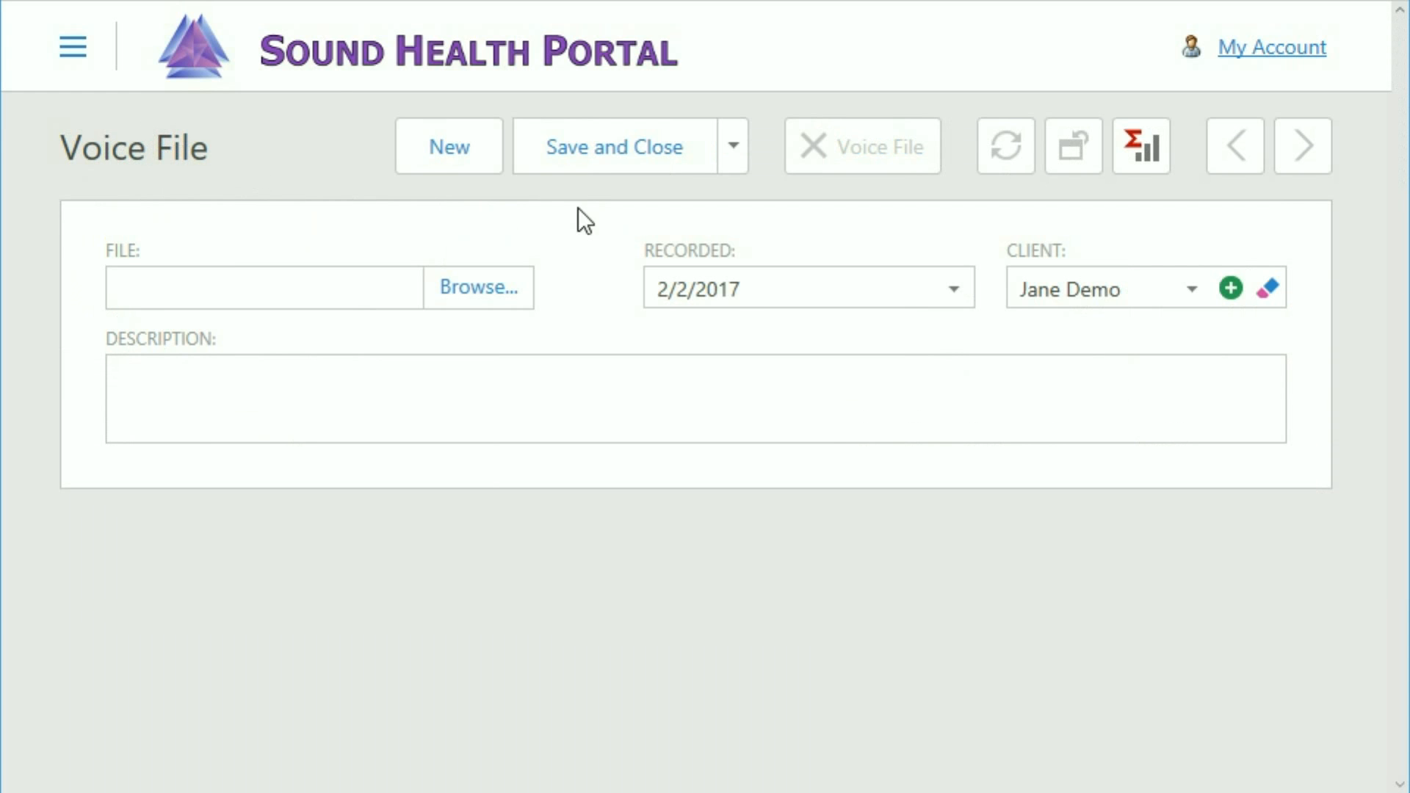
click(486, 287)
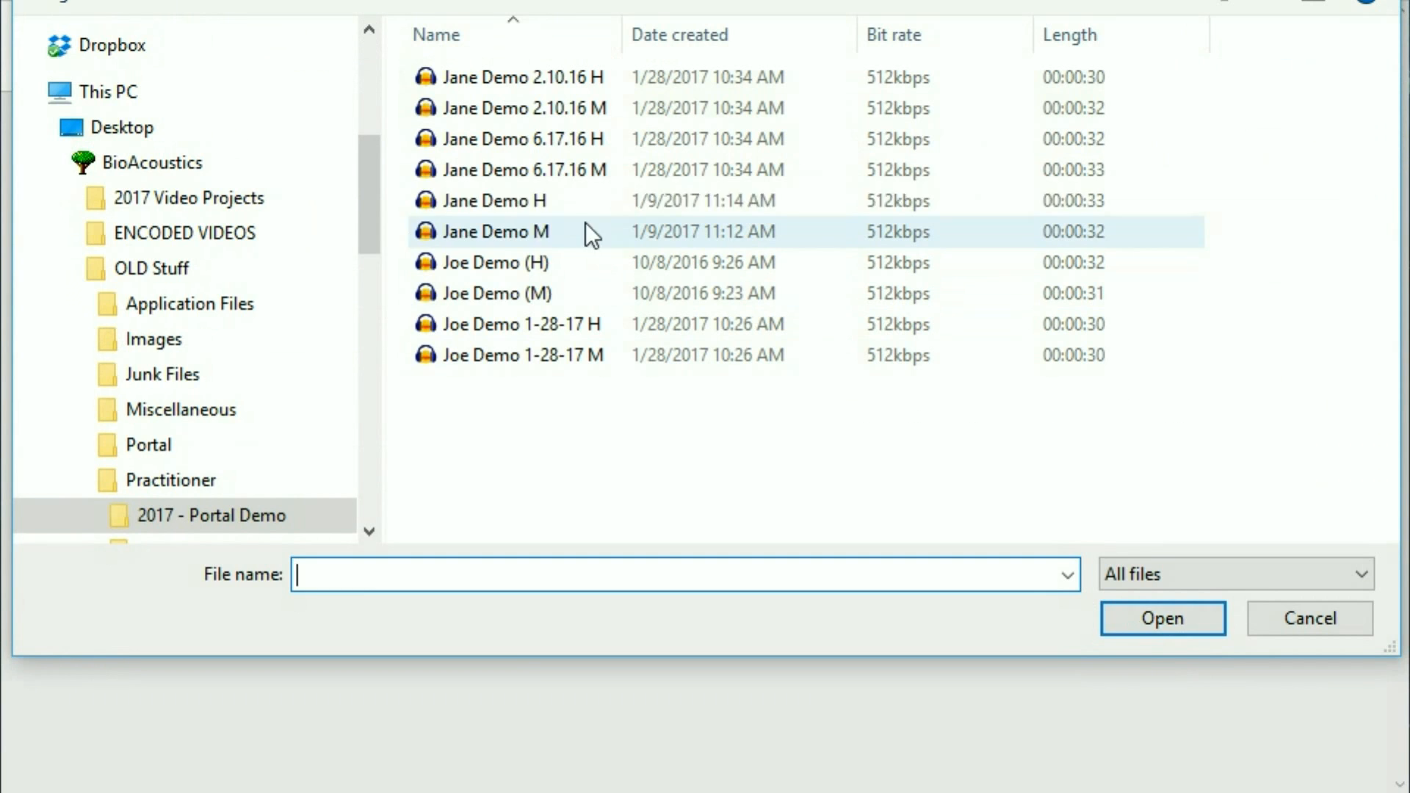
click(504, 196)
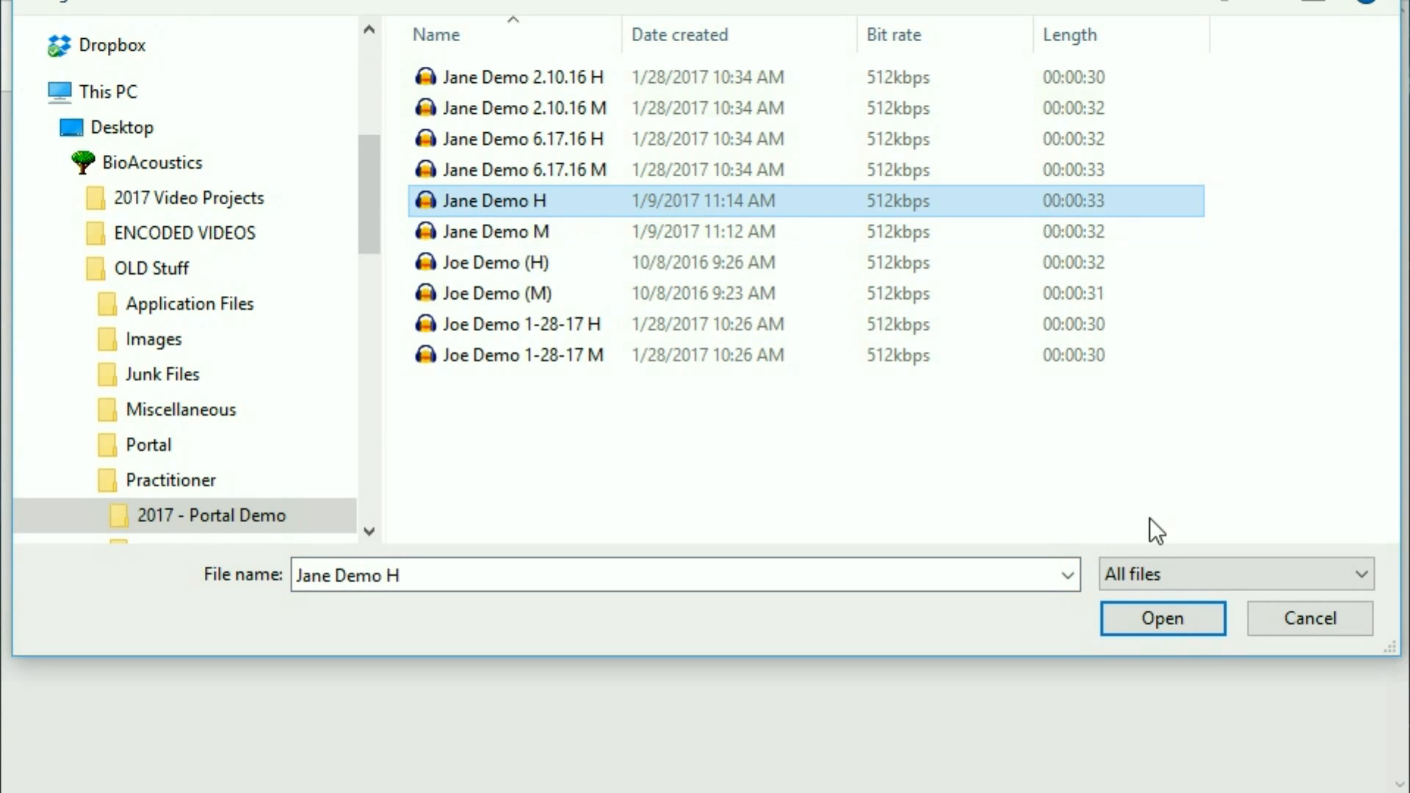
click(1170, 619)
- Set the voice file's recorded date to 1/9/2017 and its description to "health 3"
click(956, 294)
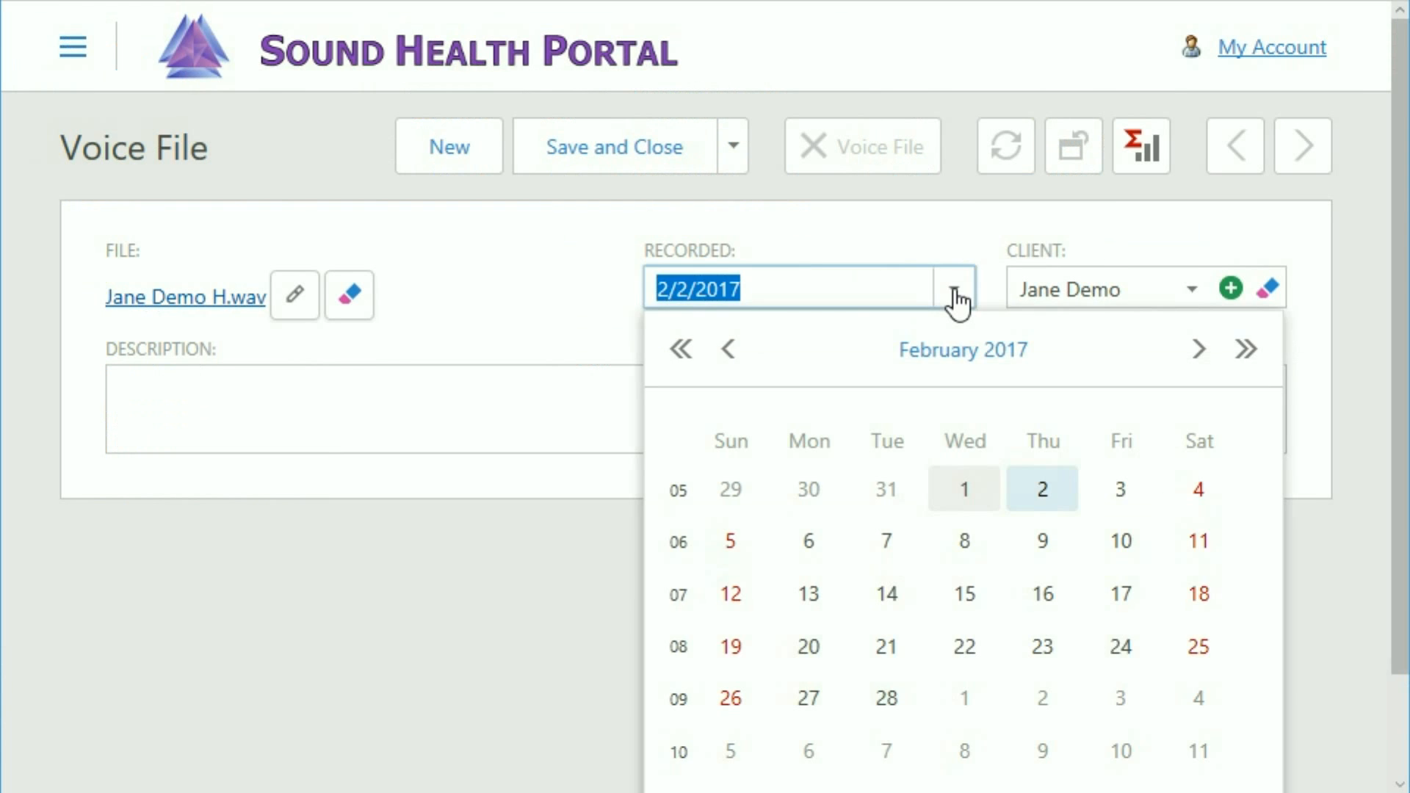
click(731, 350)
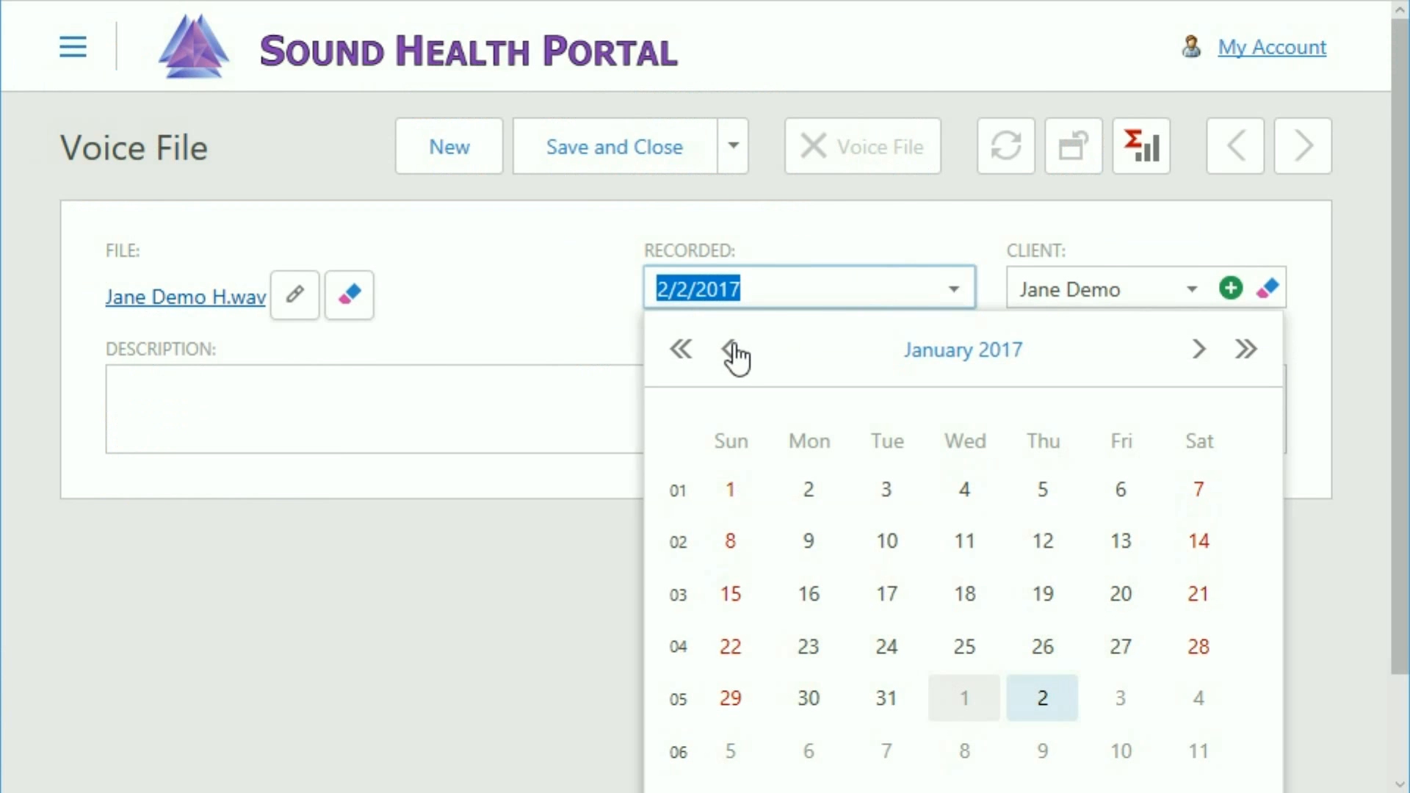
click(813, 541)
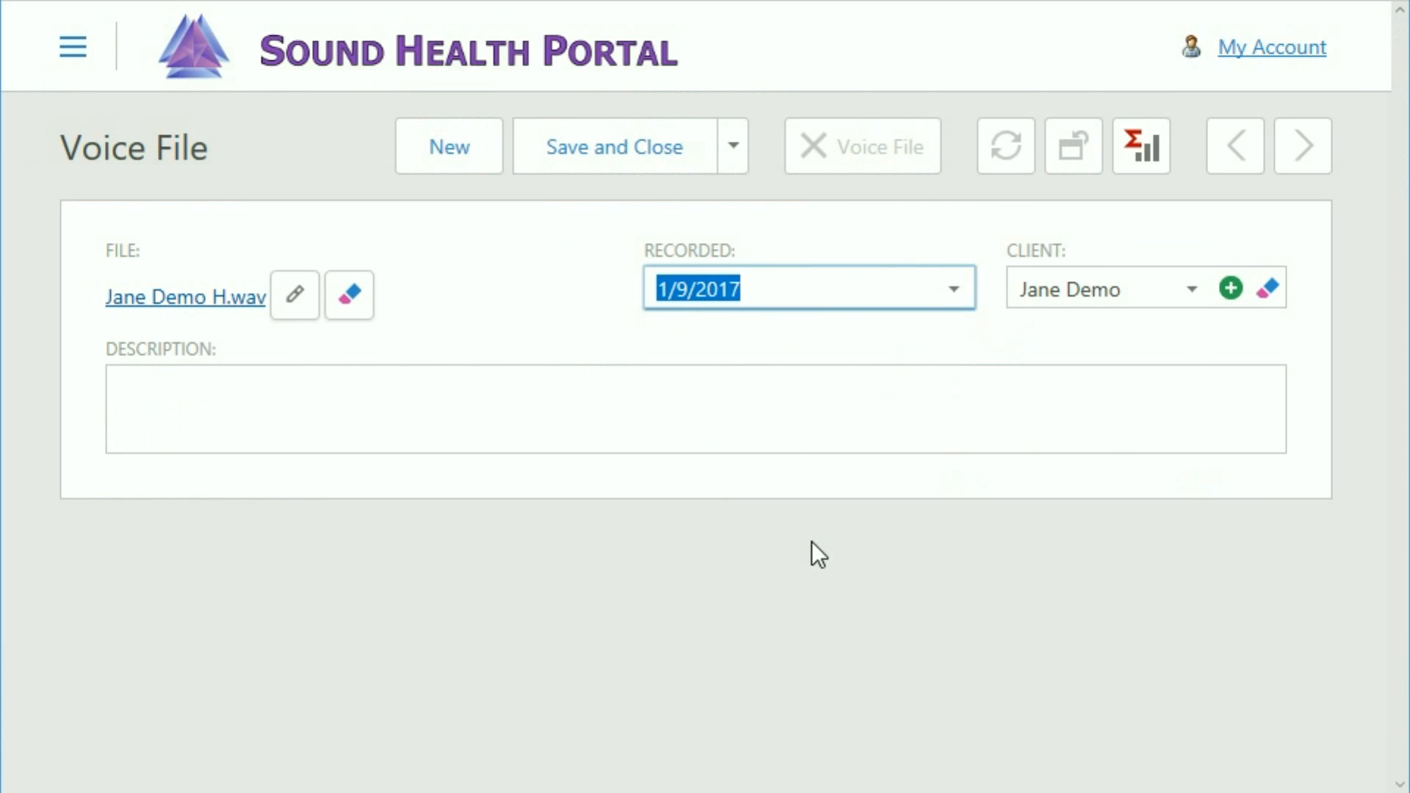
click(345, 406)
text(health 3)
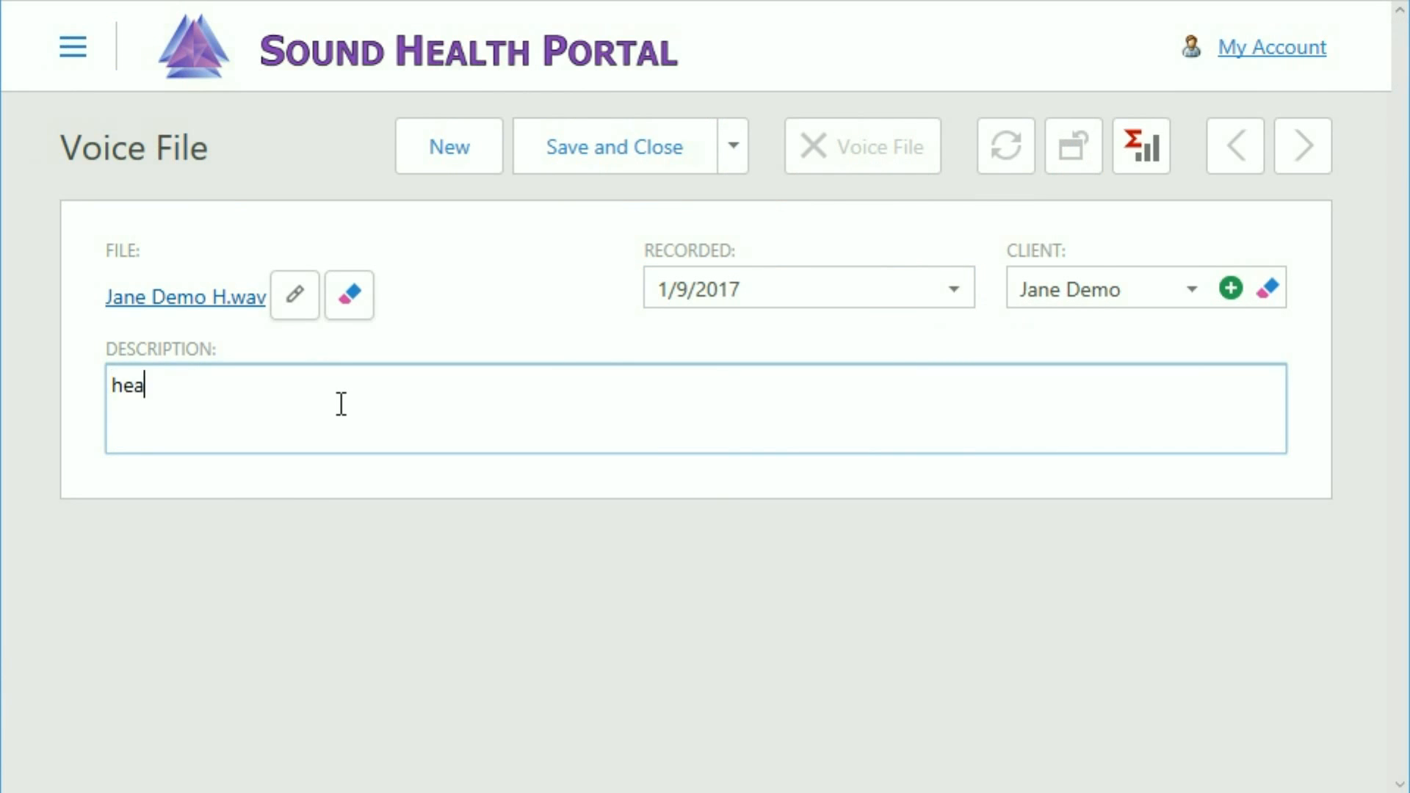
- Save the voice file, start another new one and attach the client's undated M recording
click(723, 151)
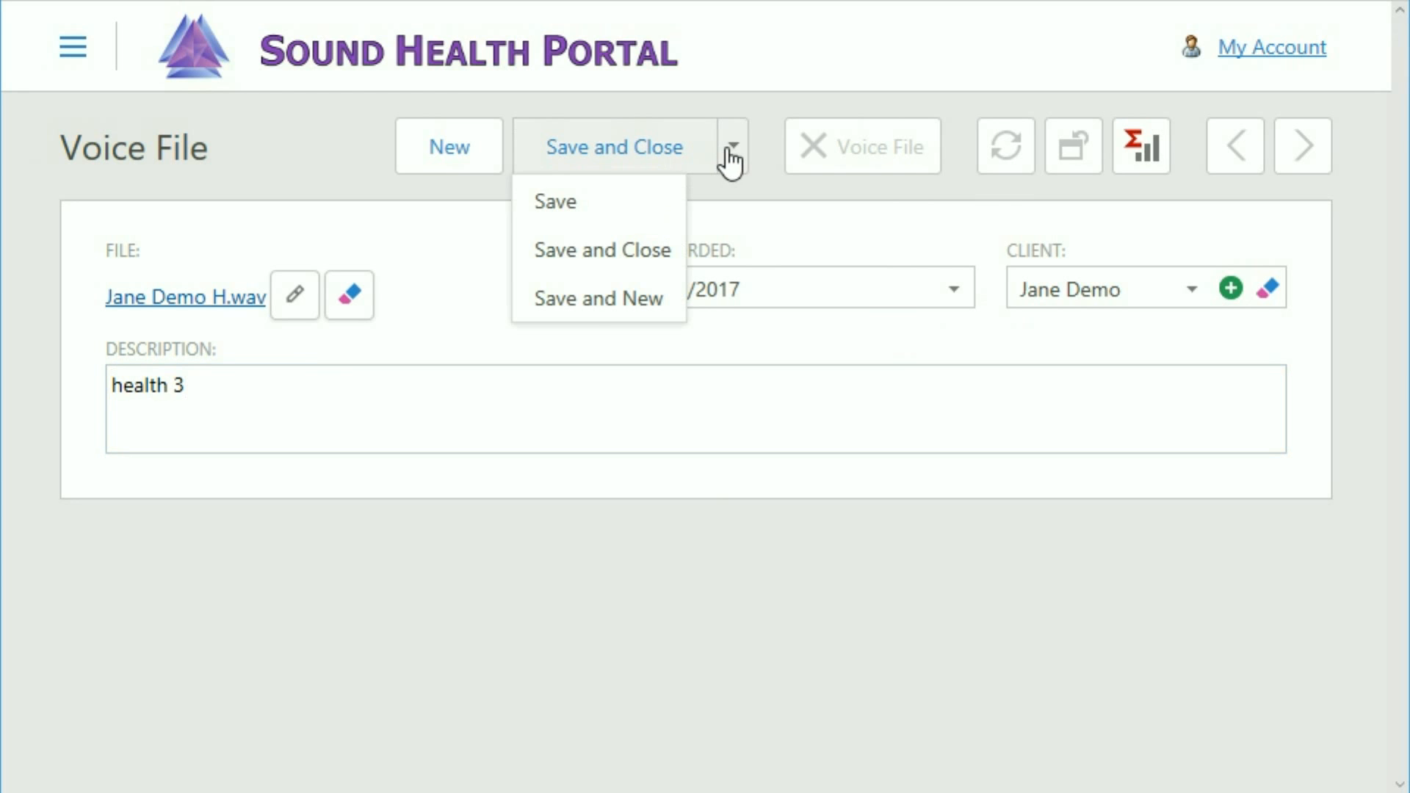
click(607, 263)
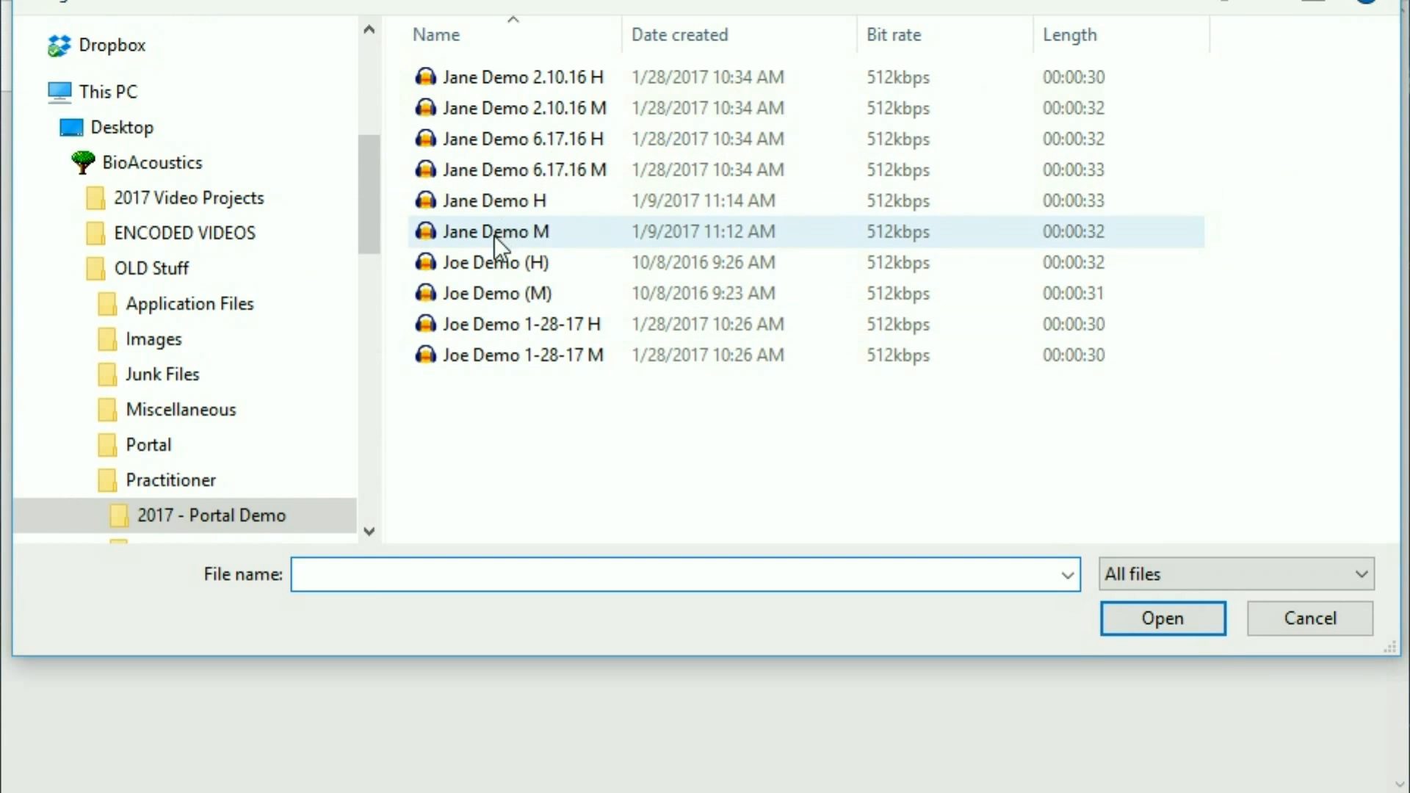
click(495, 232)
click(1168, 622)
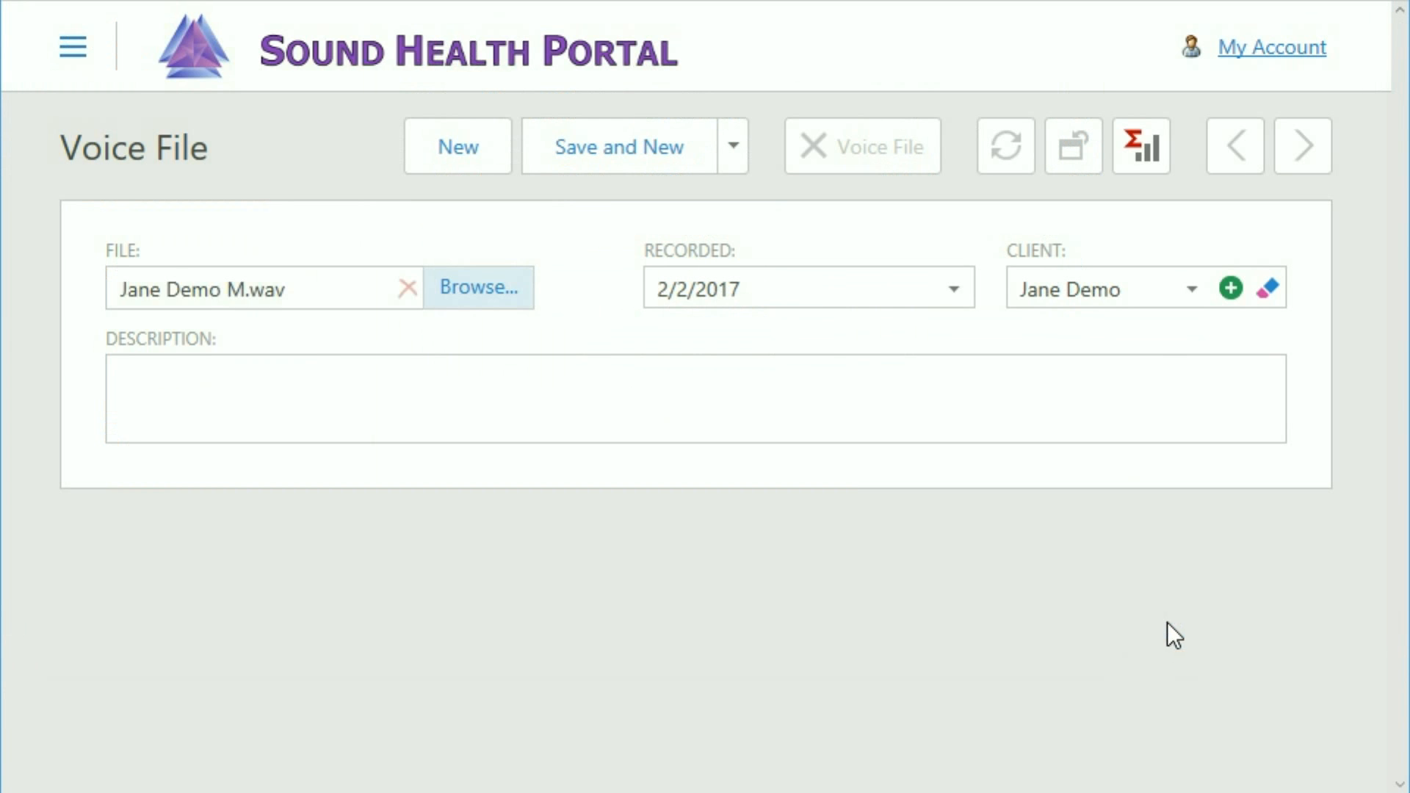
- Set the voice file's recorded date to 1/9/2017 and its description to "Mundane 3", saving and closing the form
click(955, 291)
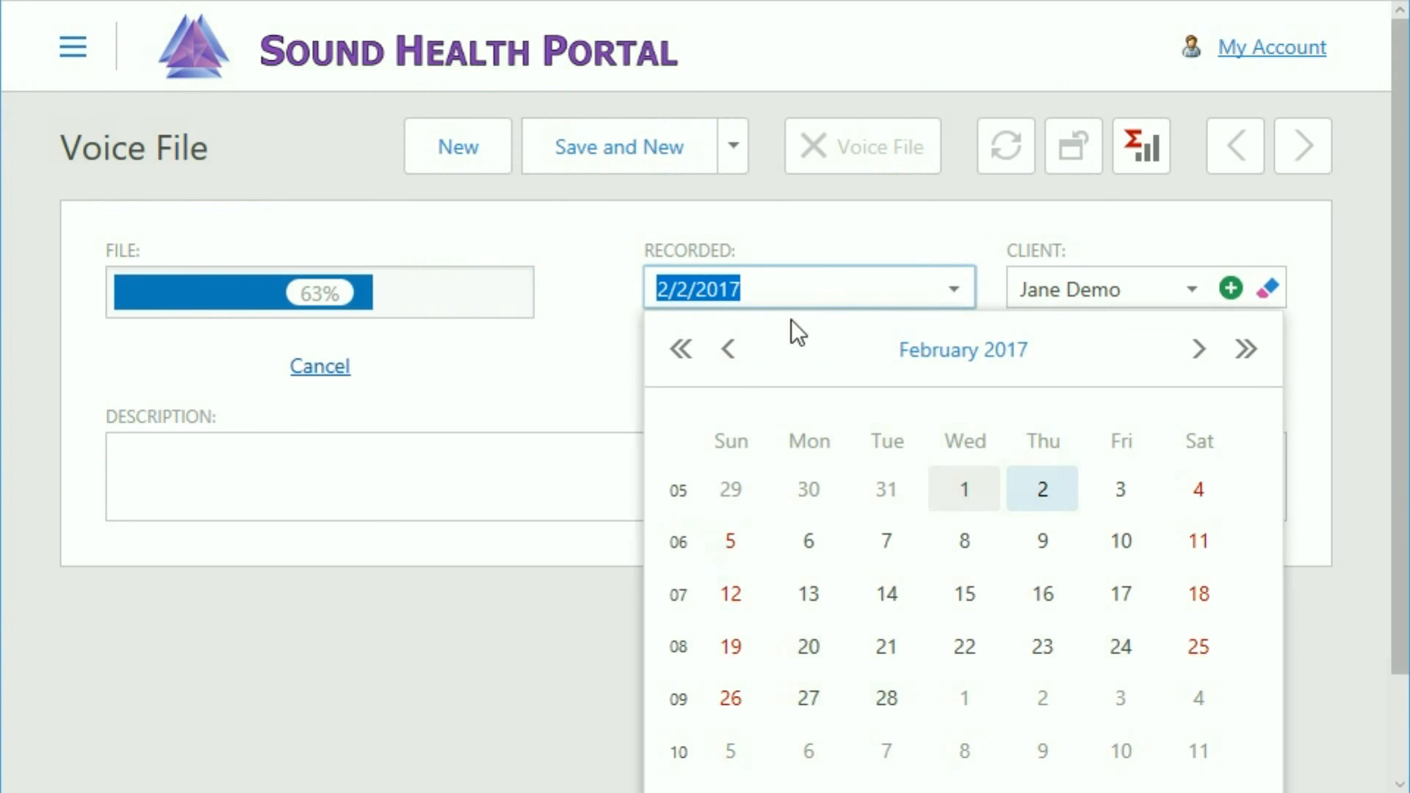
click(729, 350)
click(809, 543)
click(569, 408)
text(Mundane 3)
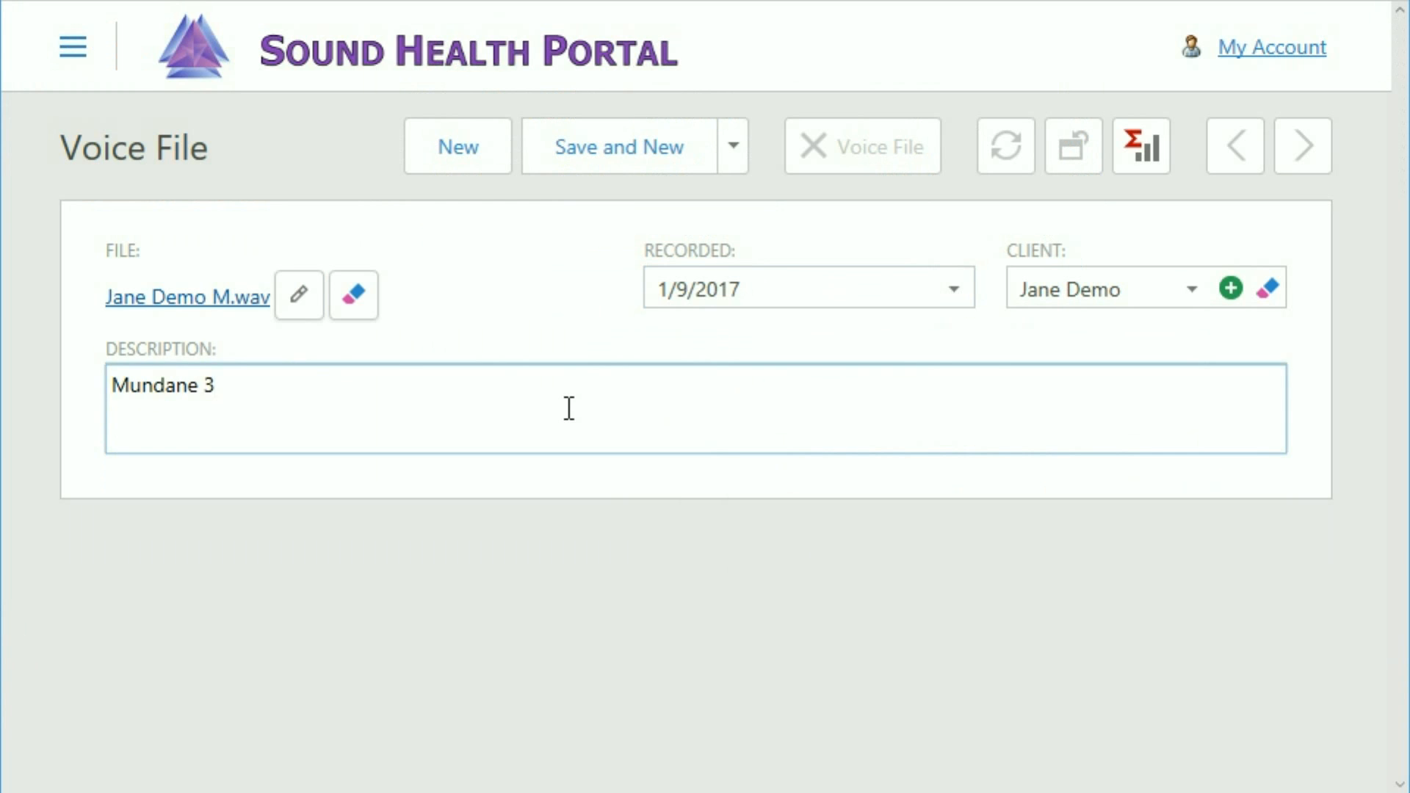
click(736, 158)
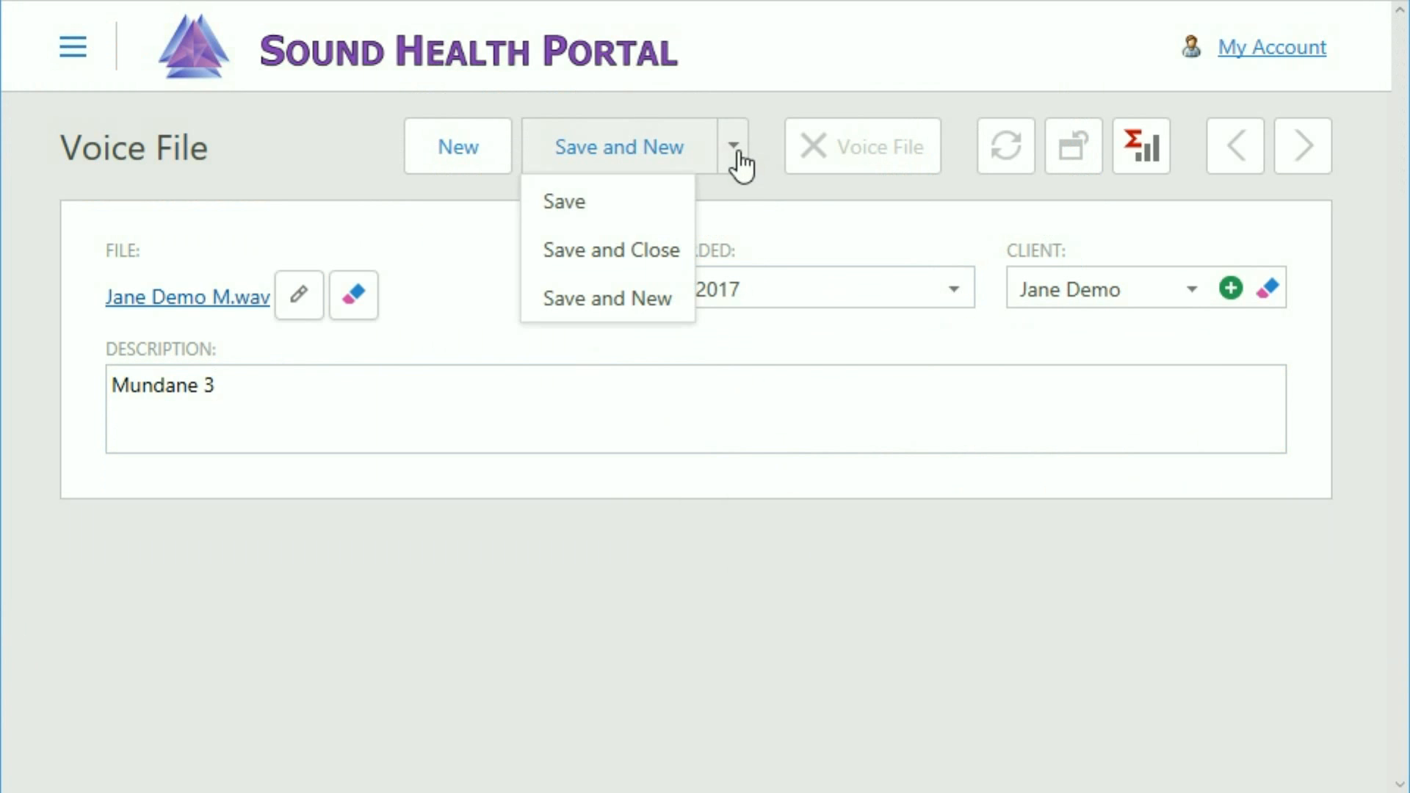
click(615, 253)
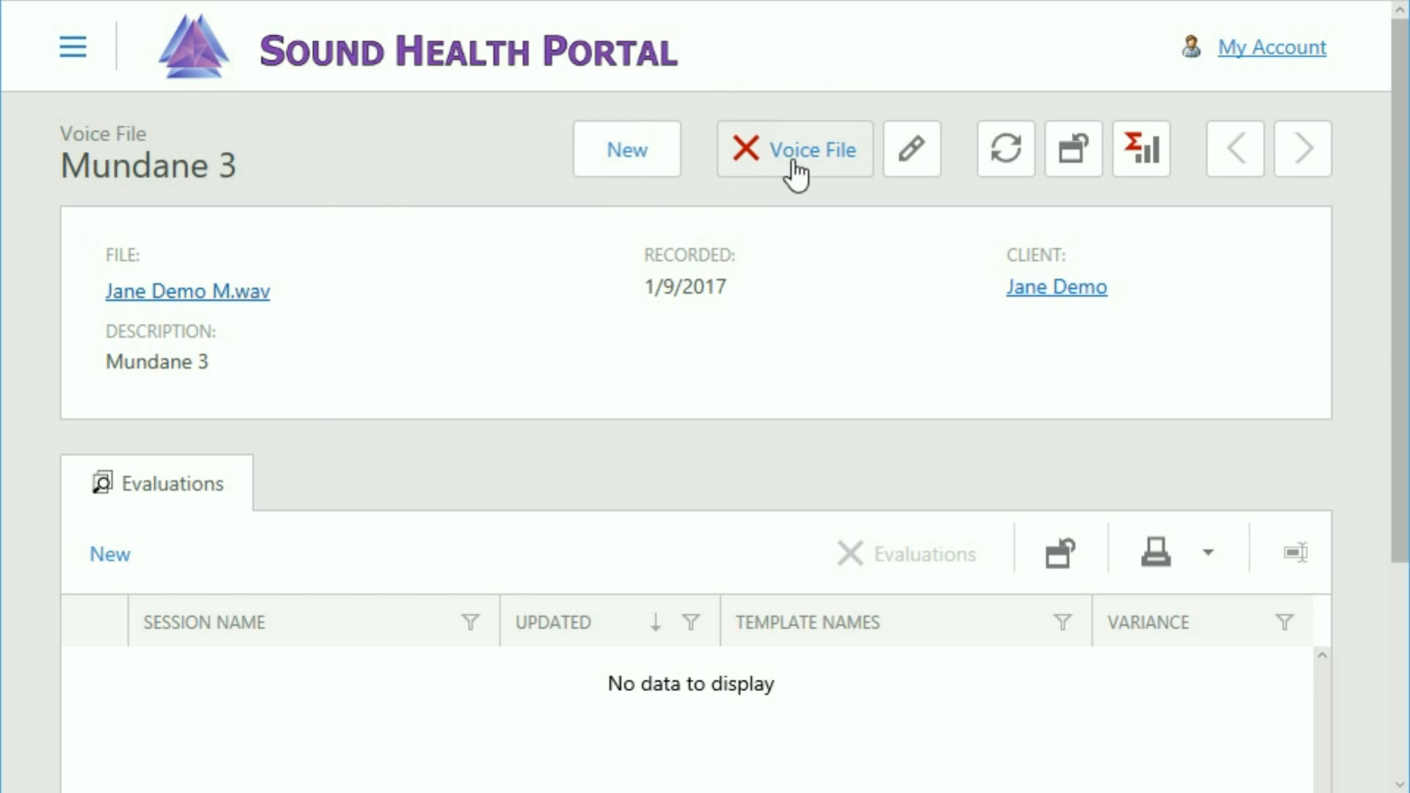
- Open the Mundane 3 voice file for editing and examine the options for changing or clearing its attached recording
click(927, 175)
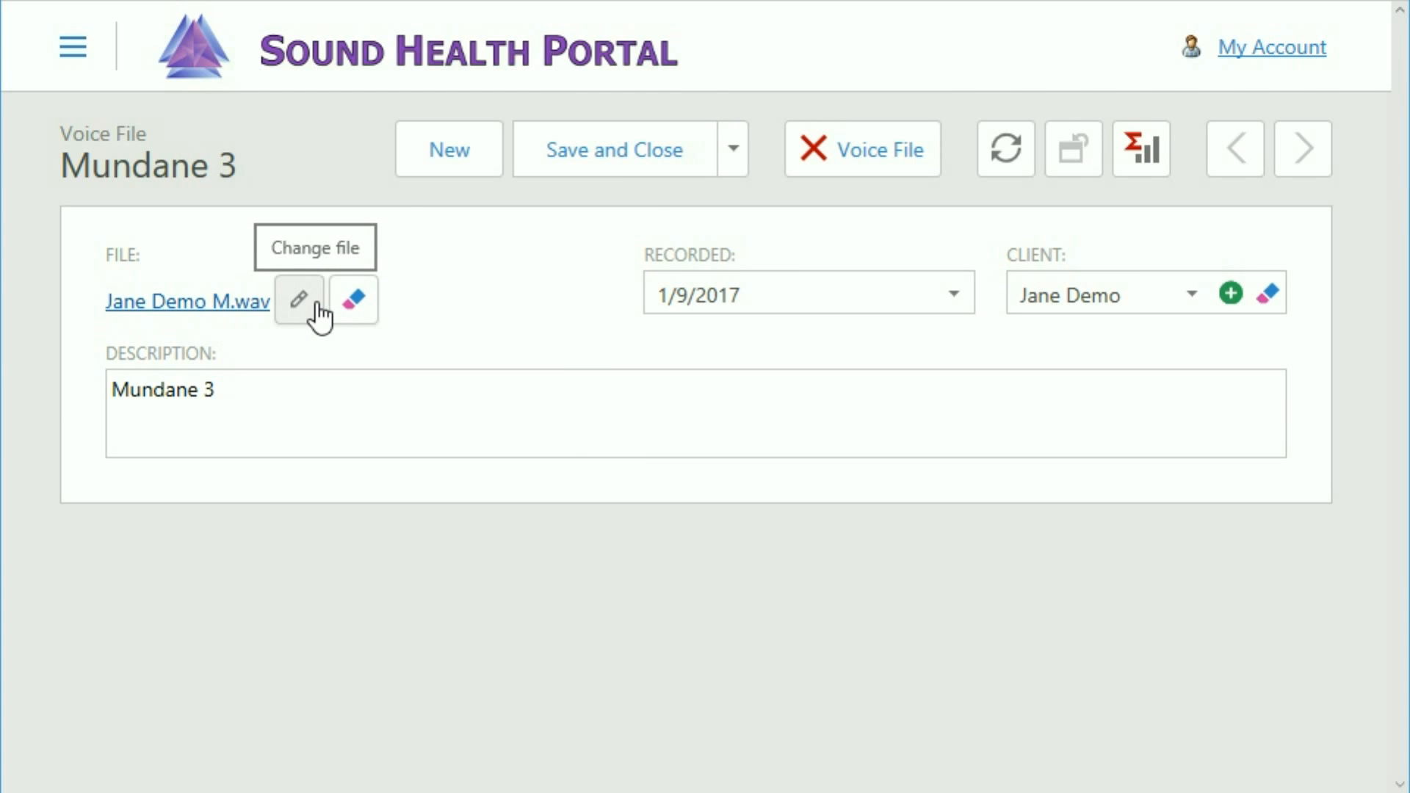
click(362, 301)
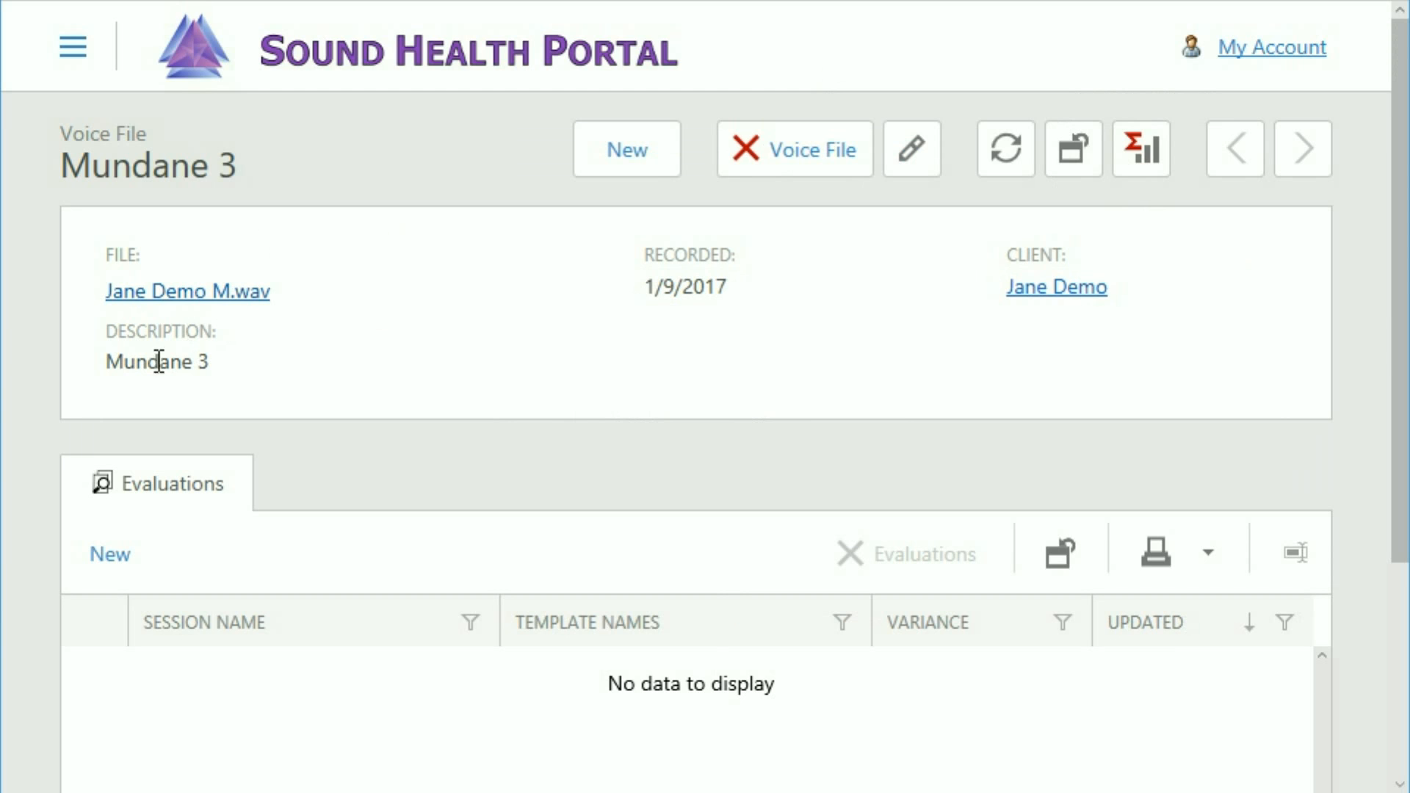
- View the NanoVoice chart of the Mundane 3 voice file and close it
click(1141, 172)
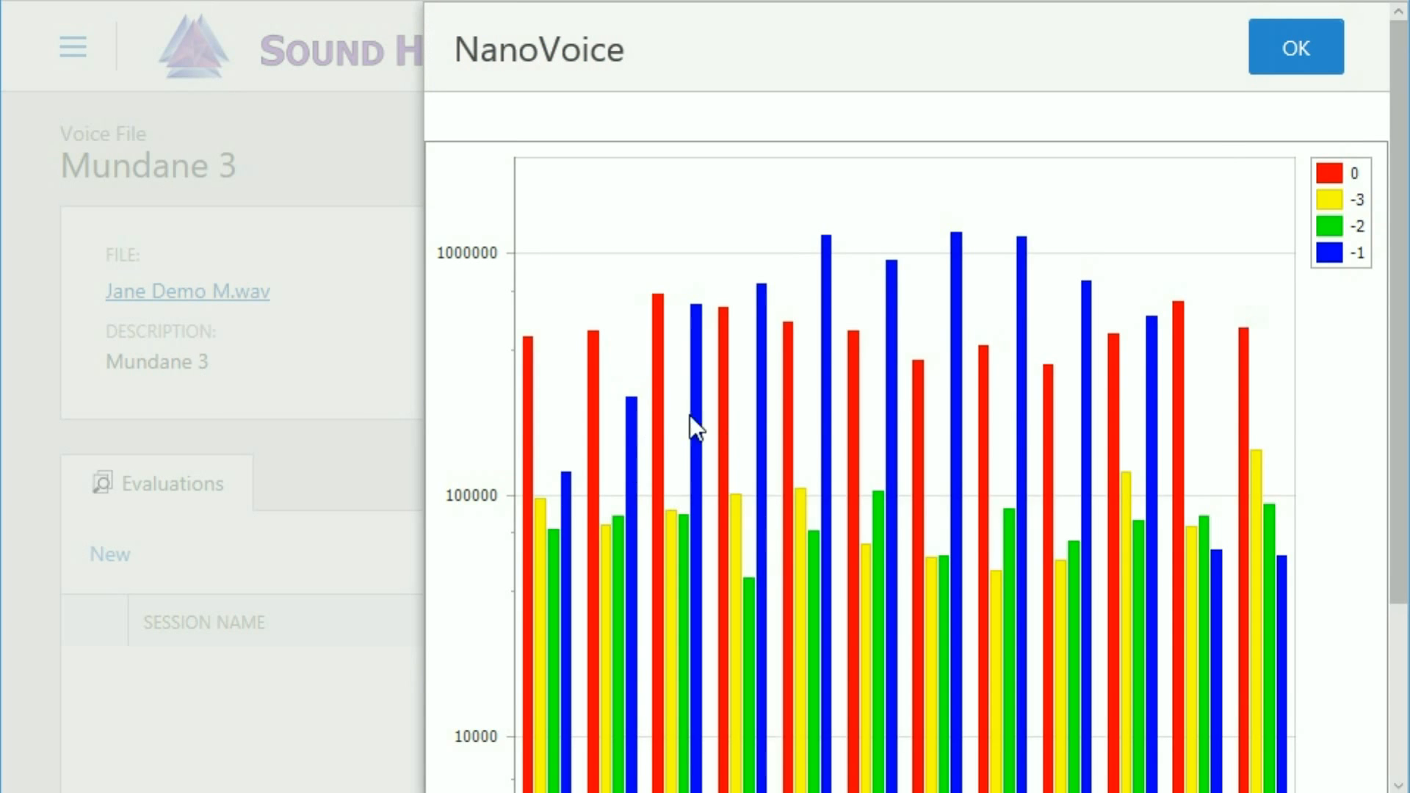
click(1288, 50)
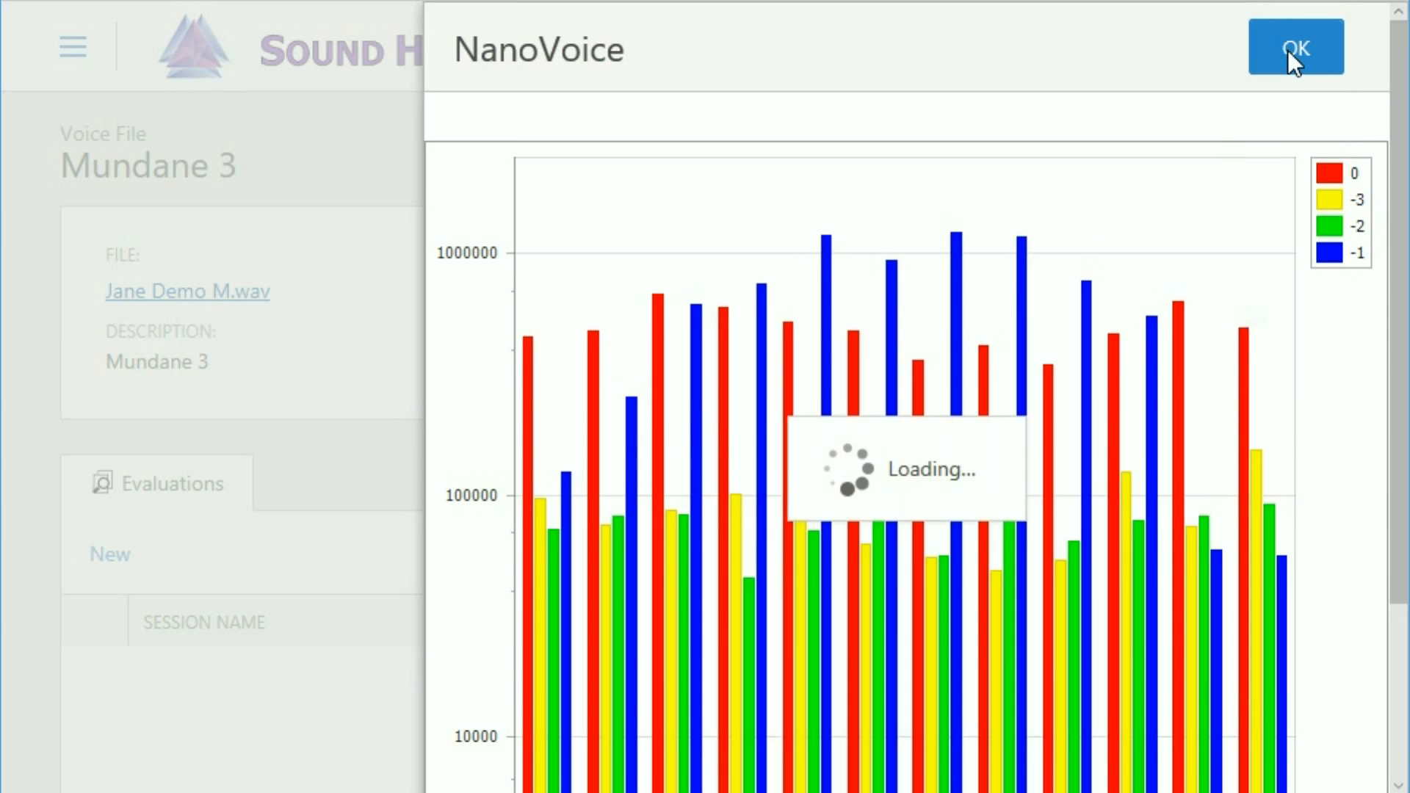